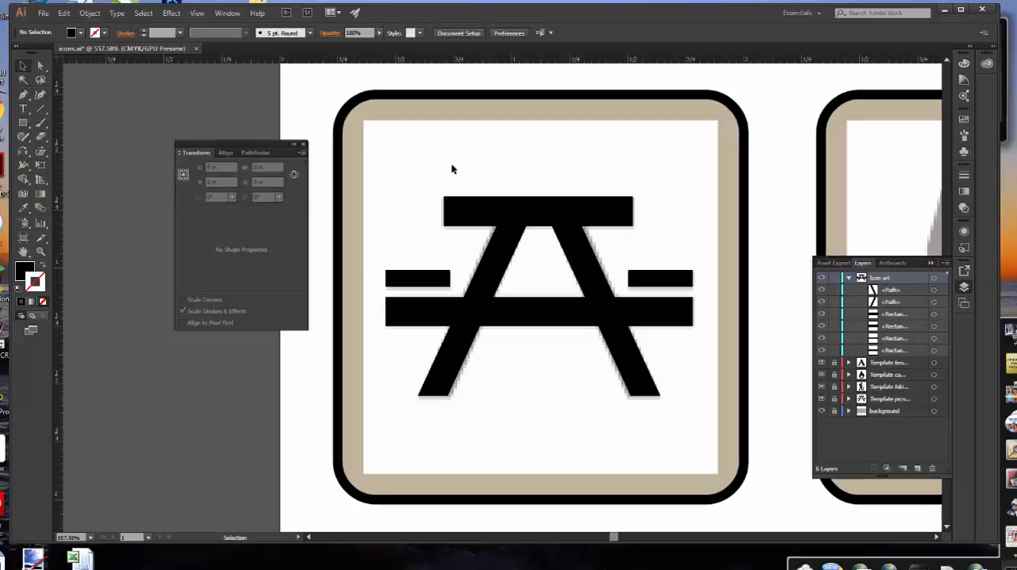
Select all the picnic table shapes and group them
left_click(142, 14)
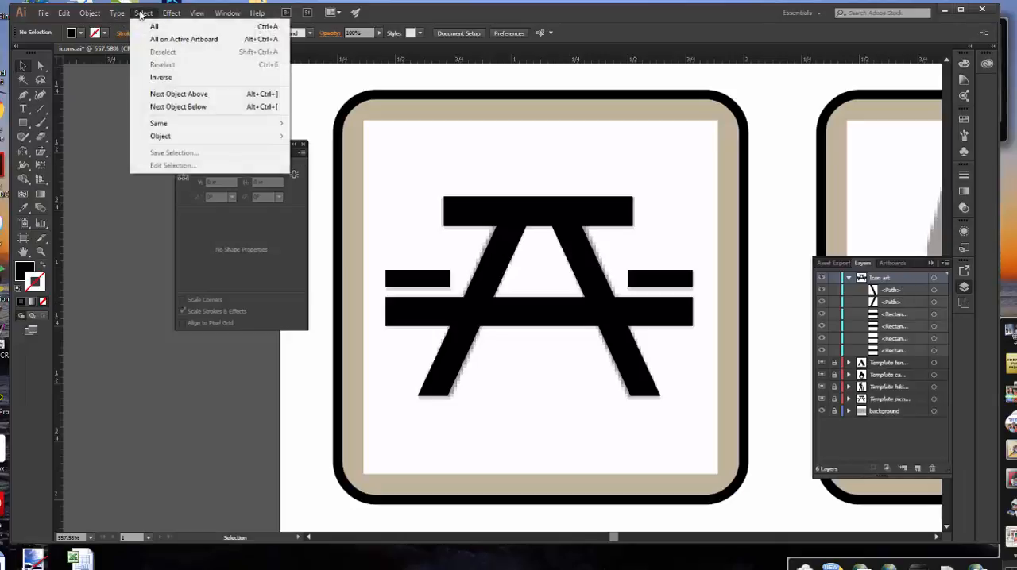
left_click(148, 30)
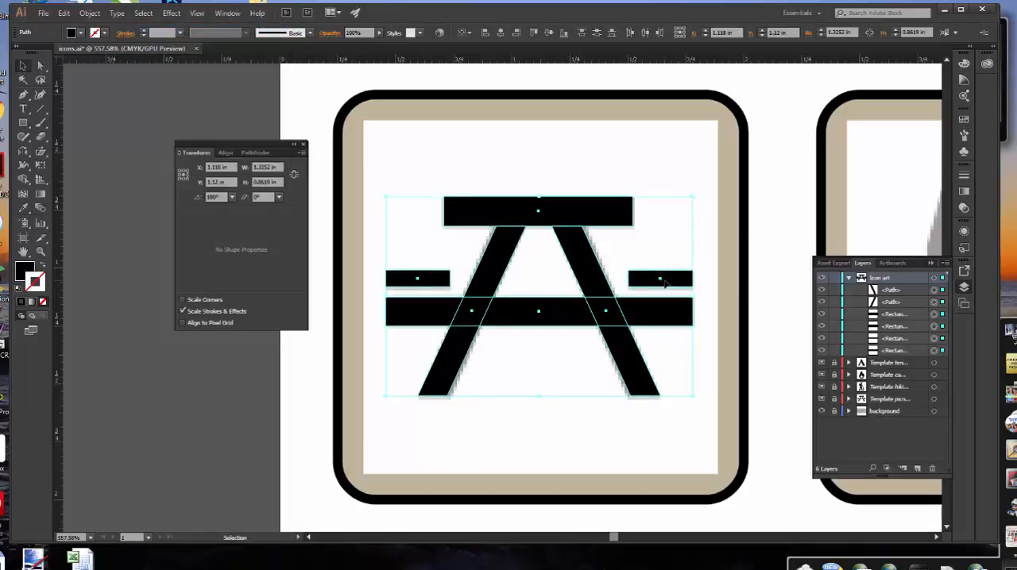
left_click(91, 14)
left_click(92, 14)
left_click(91, 14)
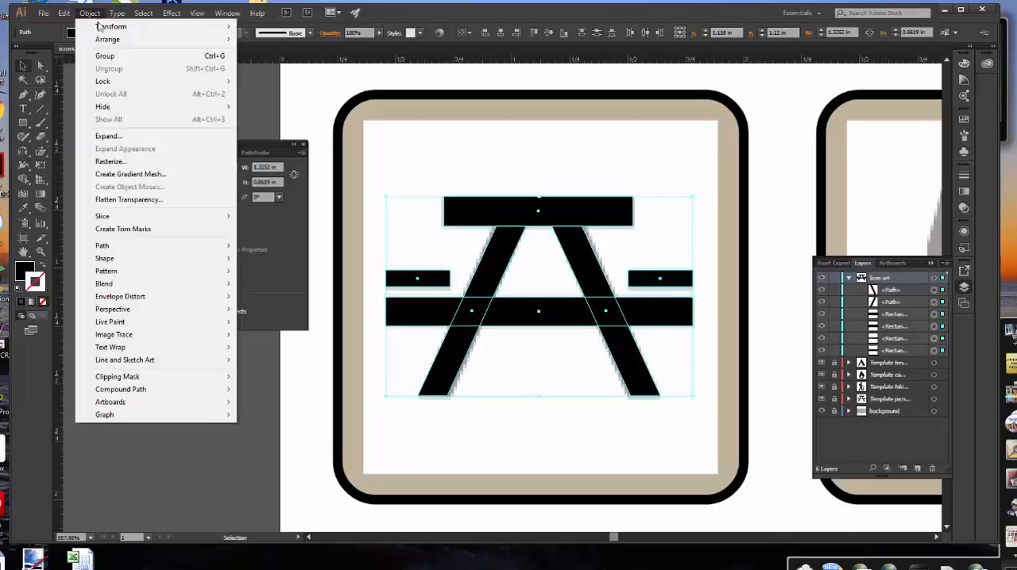
left_click(109, 56)
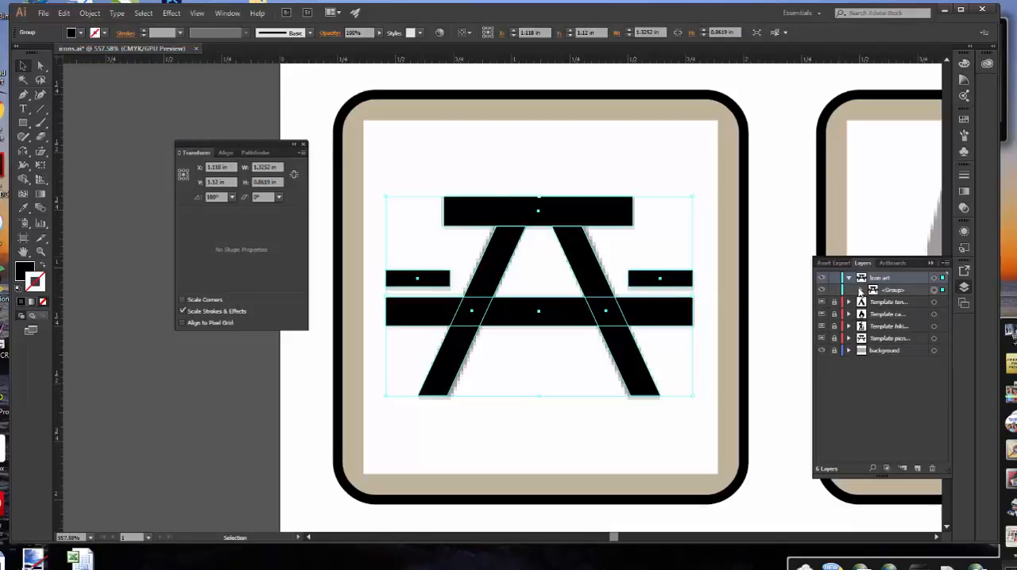
Delete the picnic table template layer, including the artwork it contains
left_click(894, 340)
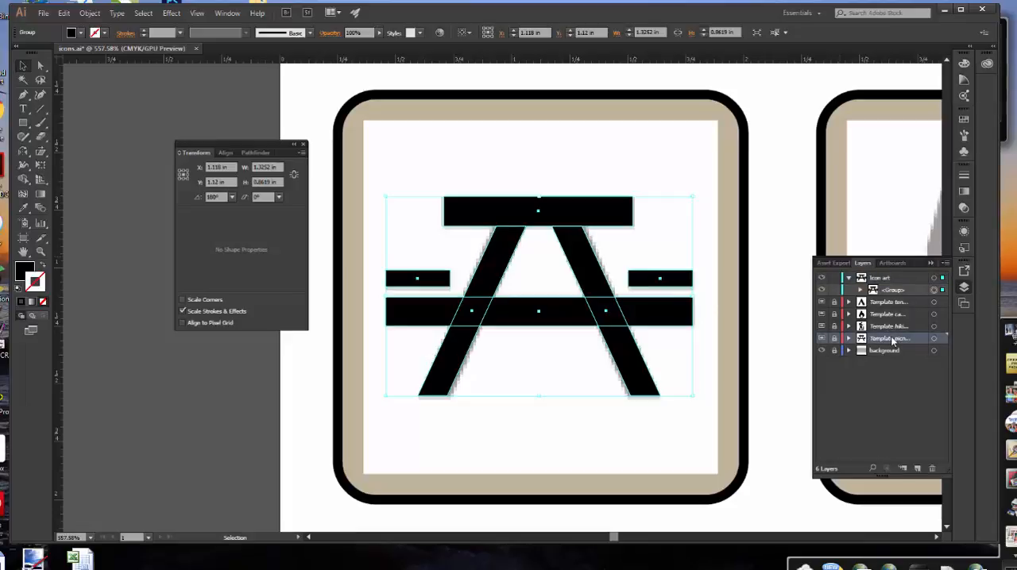
left_click(931, 470)
left_click(566, 294)
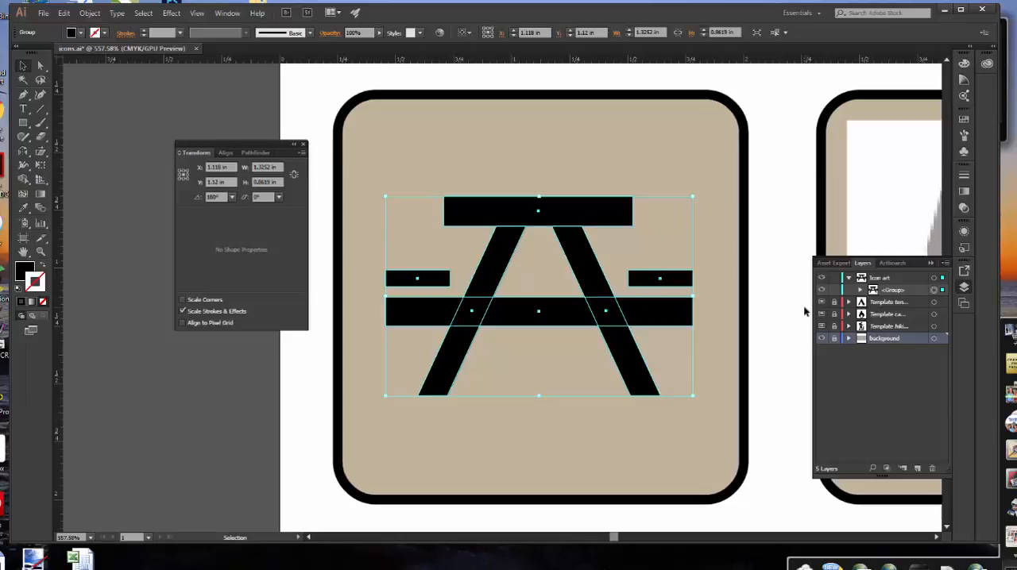
Unlock the background layer and group the rounded square behind the picnic table with the table artwork
left_click(834, 340)
left_click(718, 148, "shift")
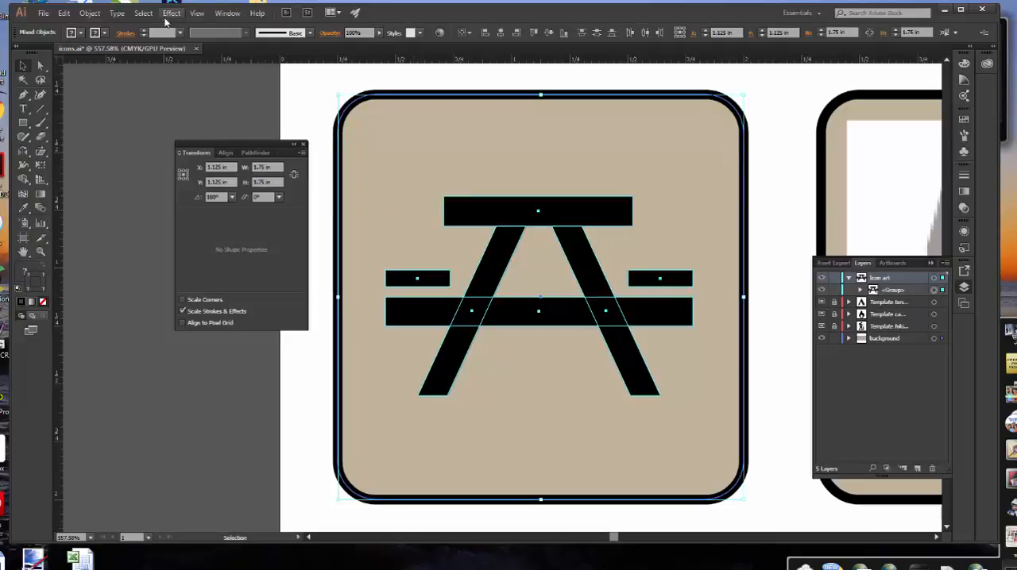
left_click(90, 14)
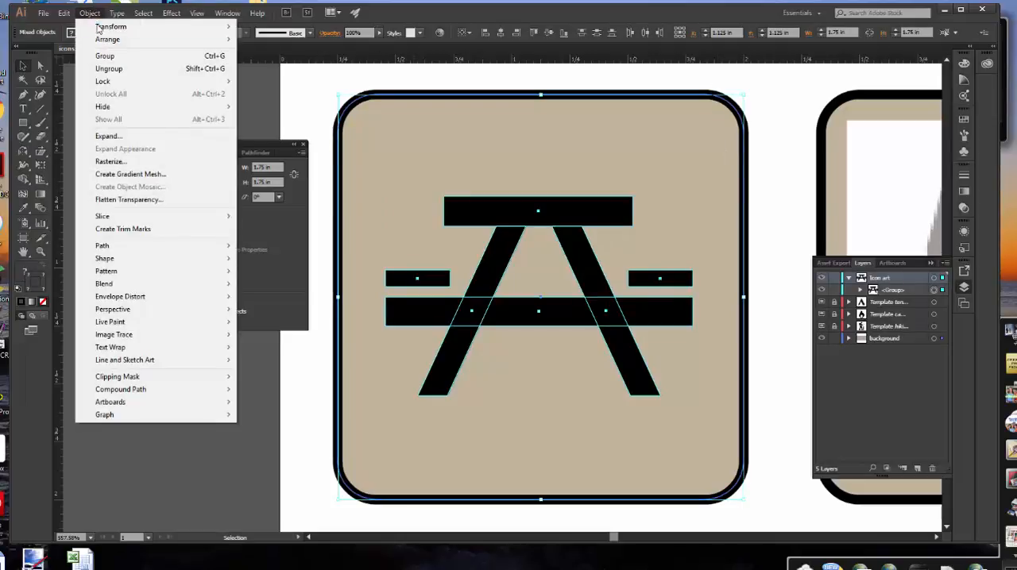
left_click(104, 57)
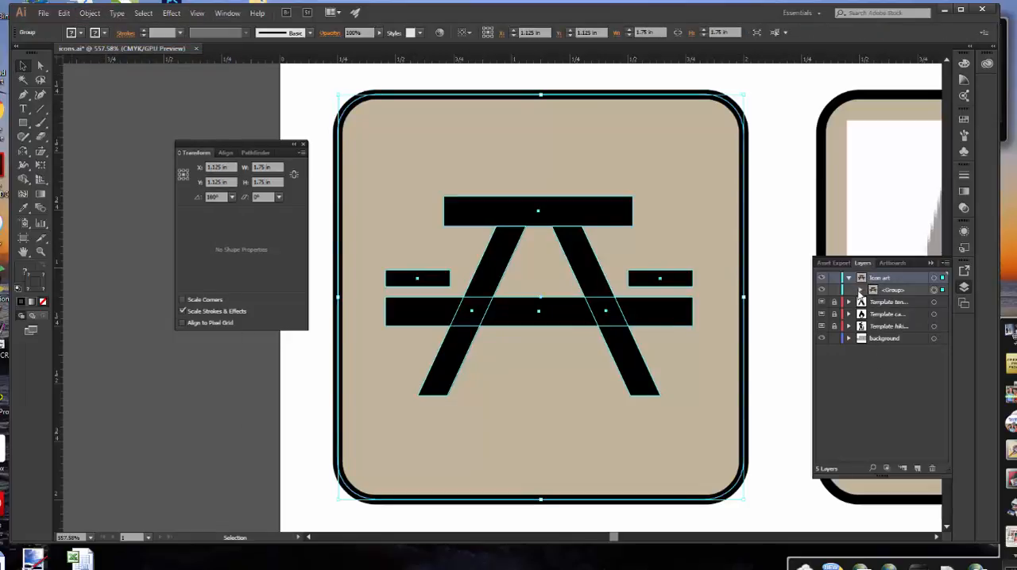
Check the contents of the background layer and the new group, and rename the group "picnic table"
left_click(849, 339)
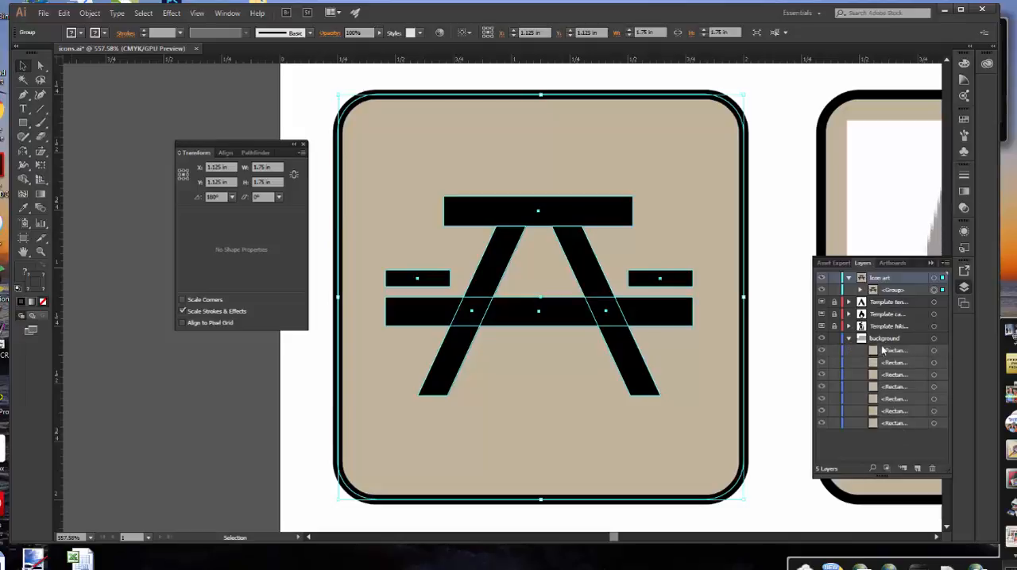
left_click(847, 339)
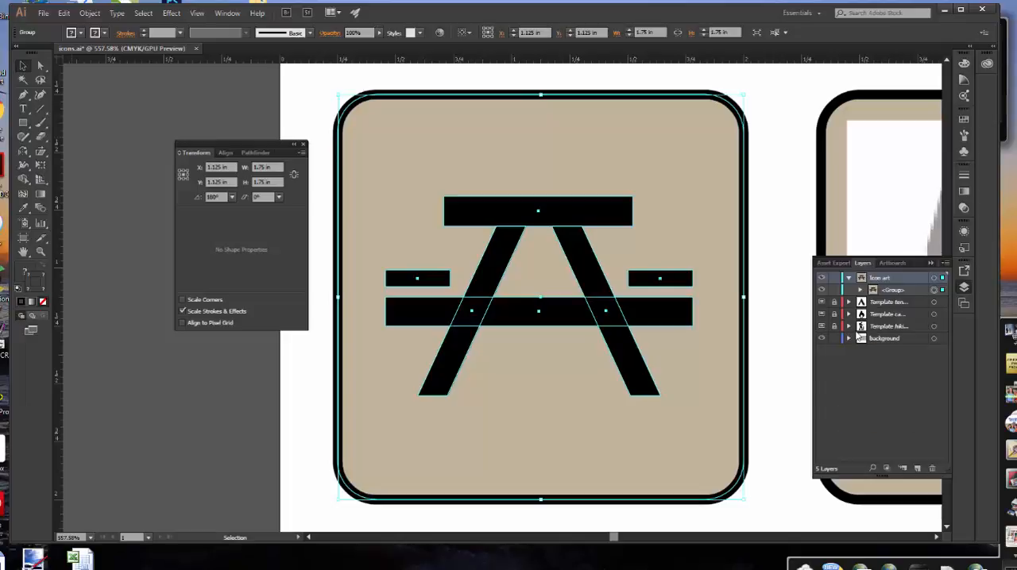
left_click(859, 290)
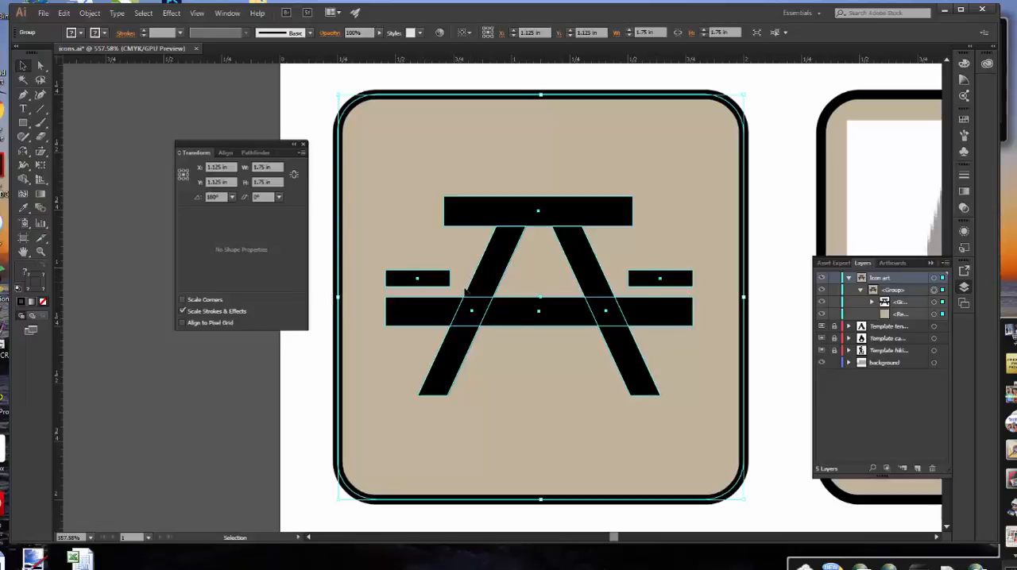
double_click(893, 290)
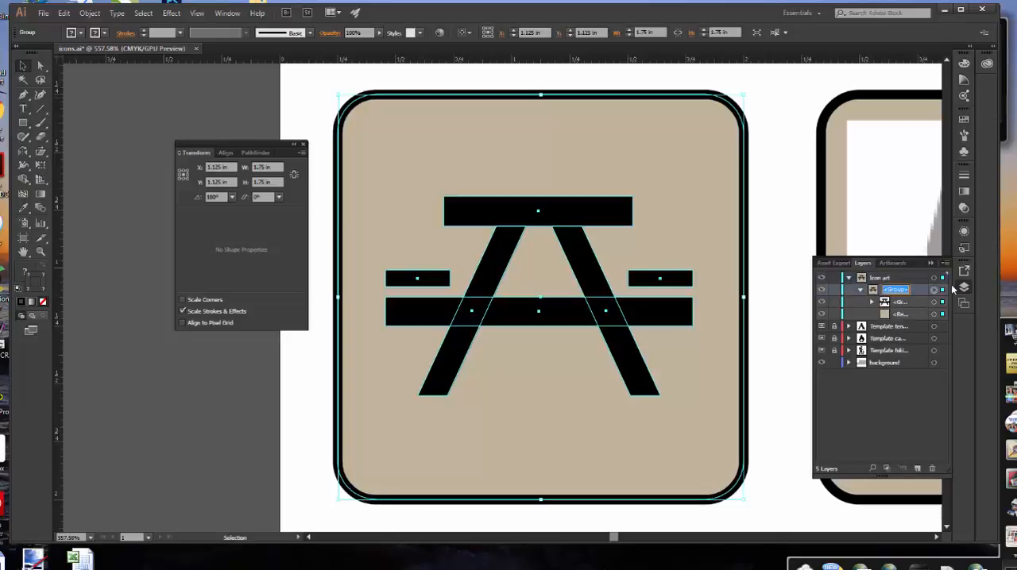
type("picnic table")
key("Return")
left_click(861, 290)
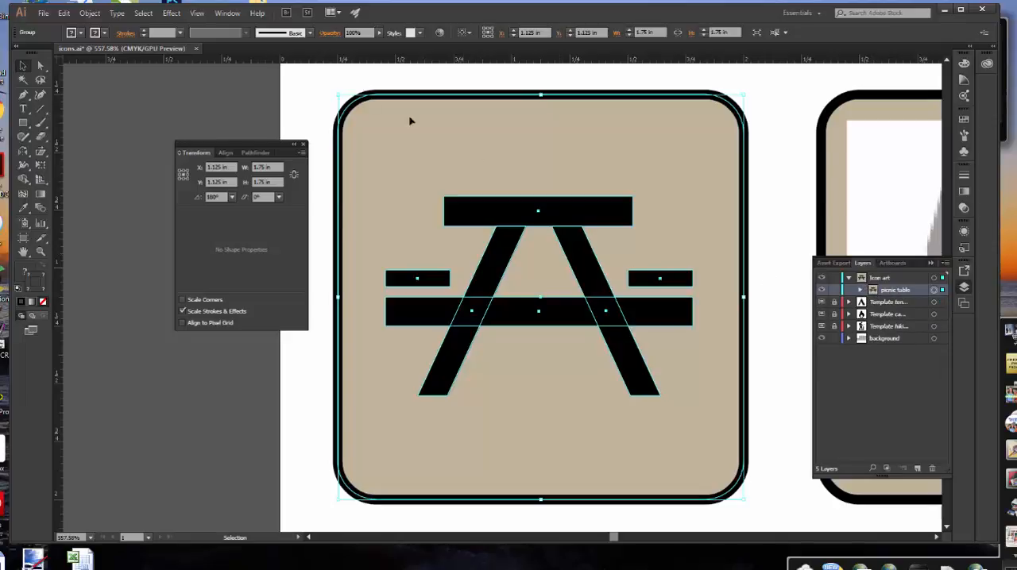
Lock the picnic table group and the background layer
left_click(89, 13)
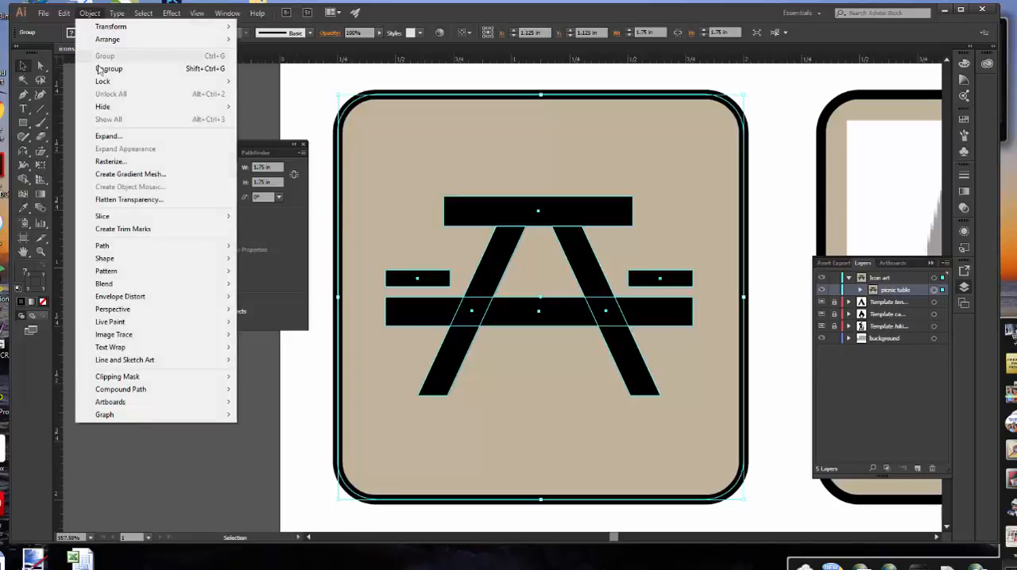
mouse_move(103, 81)
left_click(264, 81)
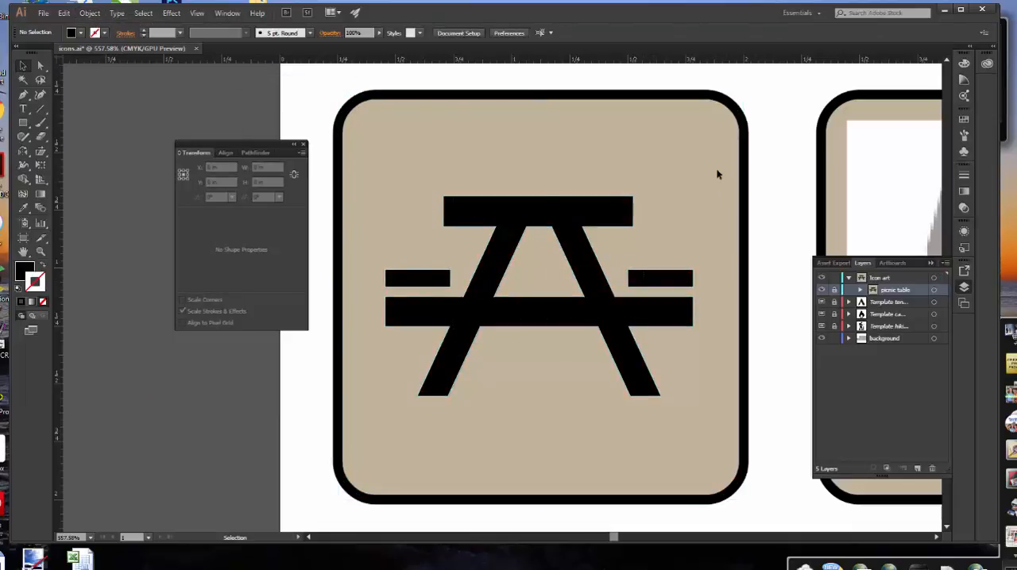
left_click(834, 339)
Bring the hiker icon into view, collapse the Icon art layer and make it the active layer
scroll(937, 540, "right", 5)
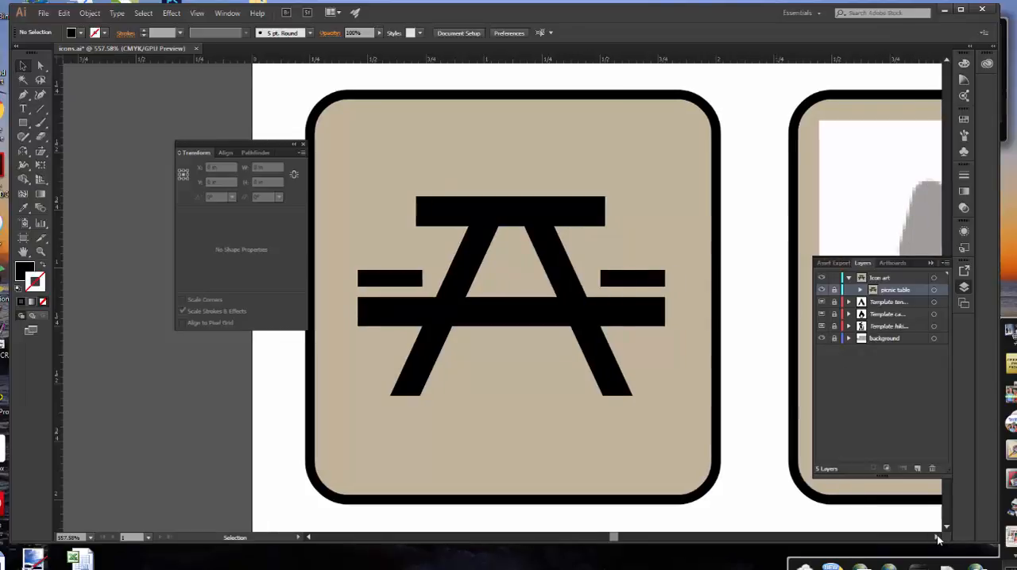
scroll(937, 539, "right", 5)
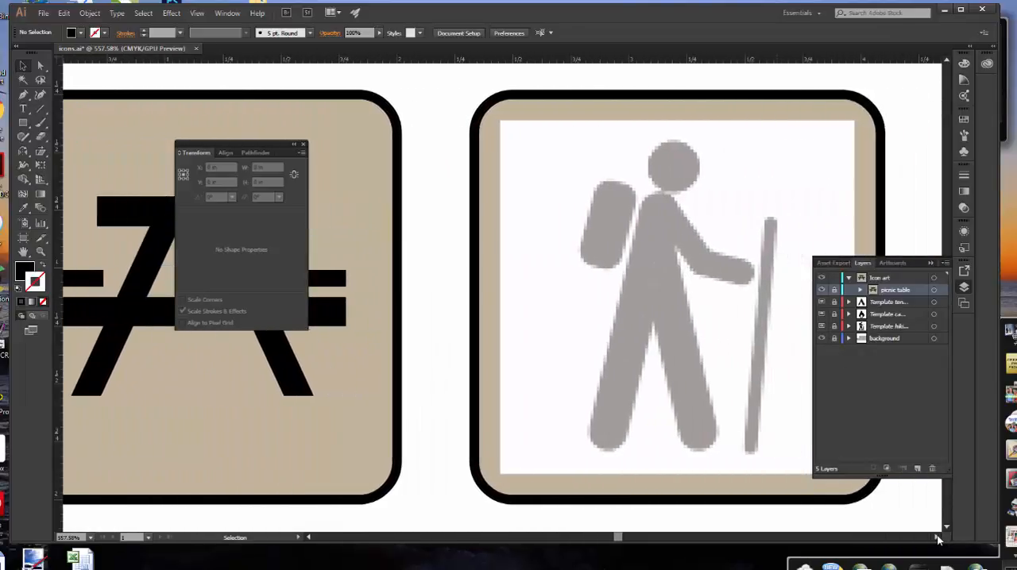
scroll(937, 540, "right", 3)
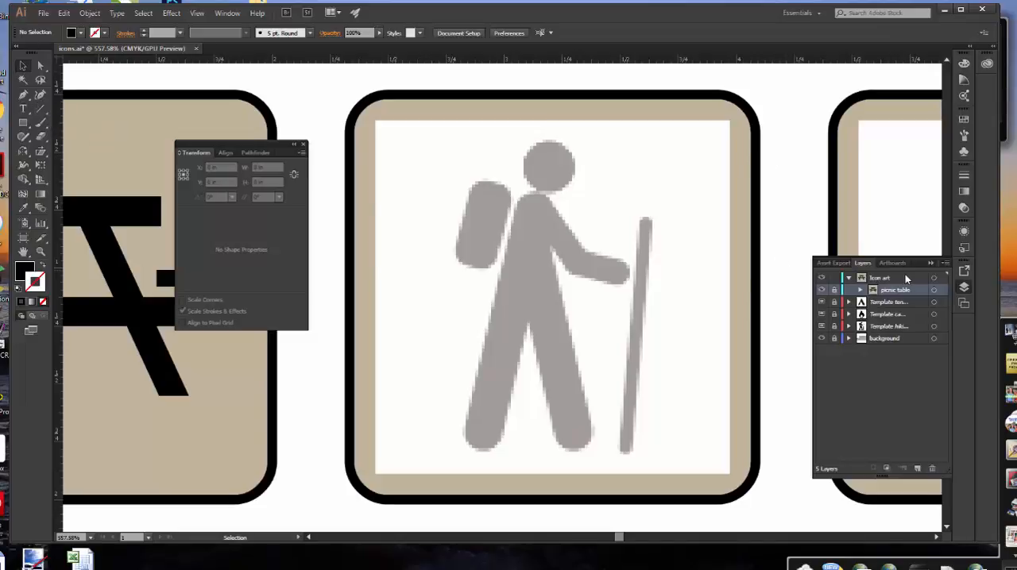
left_click(847, 278)
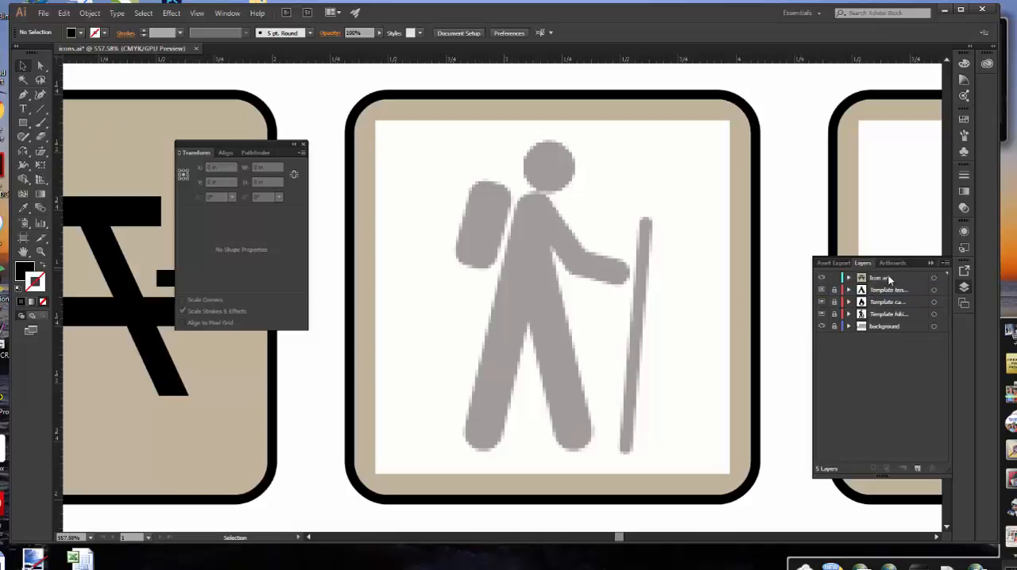
Set up the Line Segment tool with a 1 pt black stroke and no fill
left_click(41, 111)
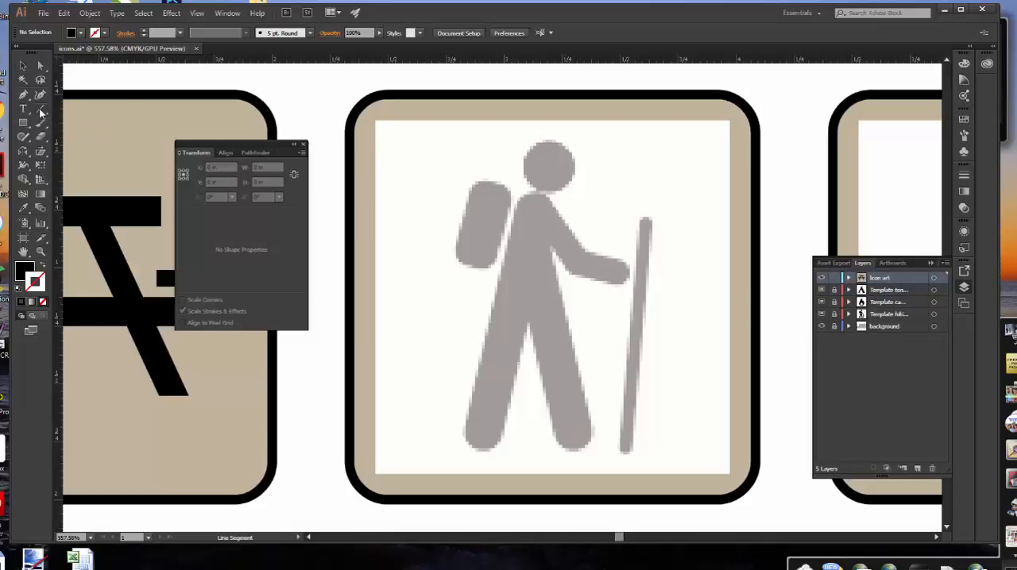
left_click(181, 33)
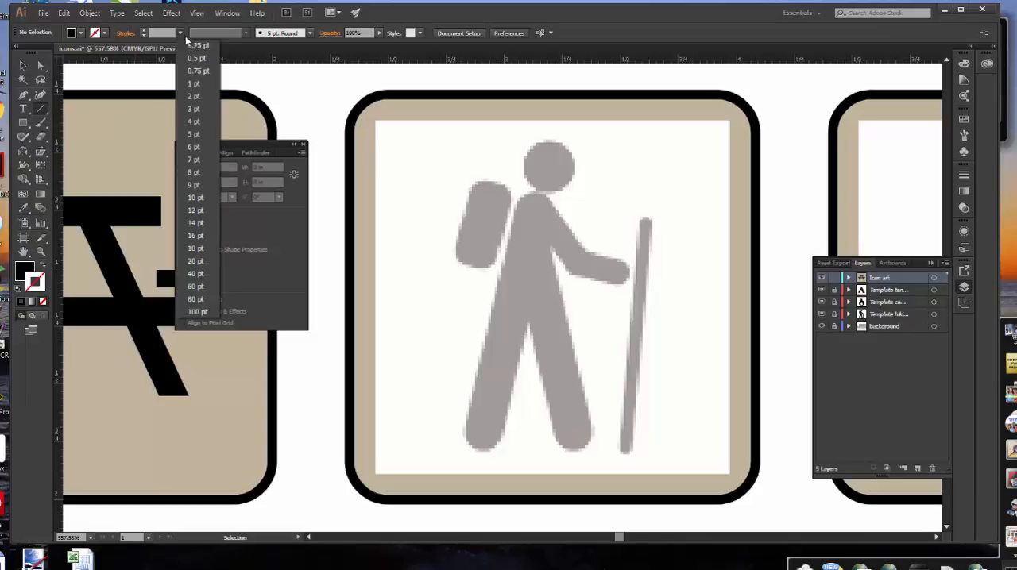
left_click(197, 79)
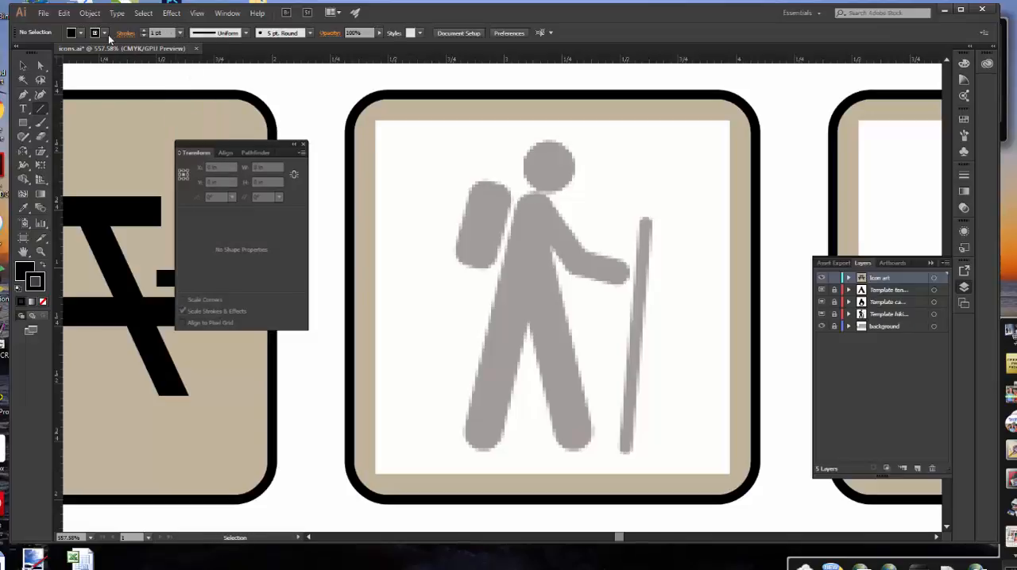
left_click(27, 272)
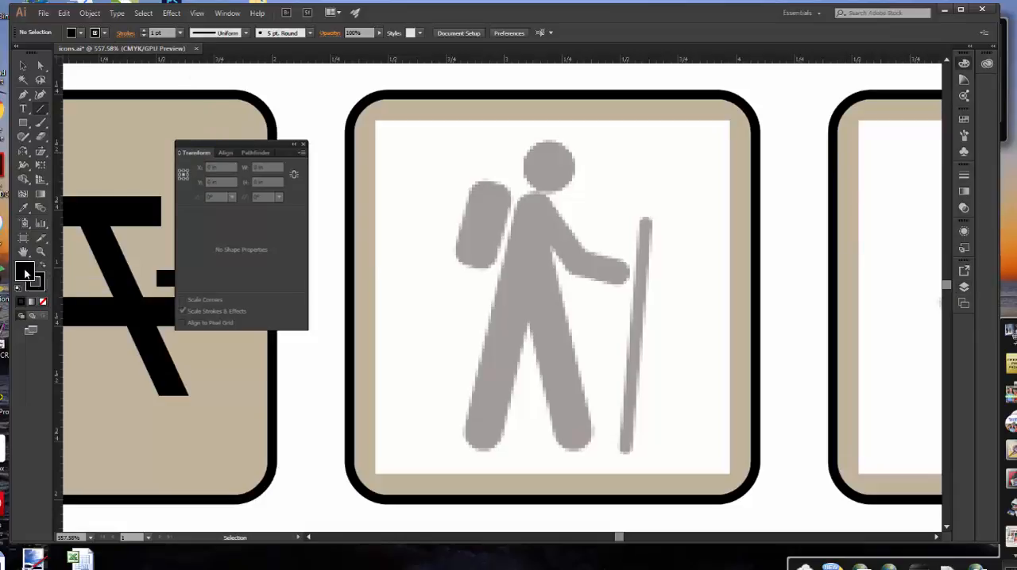
left_click(42, 302)
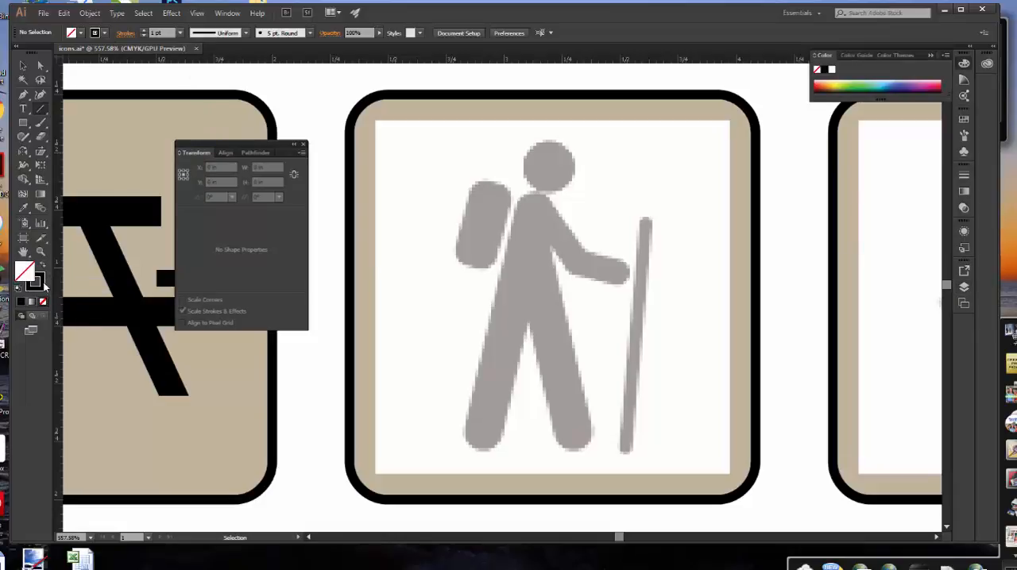
left_click(43, 284)
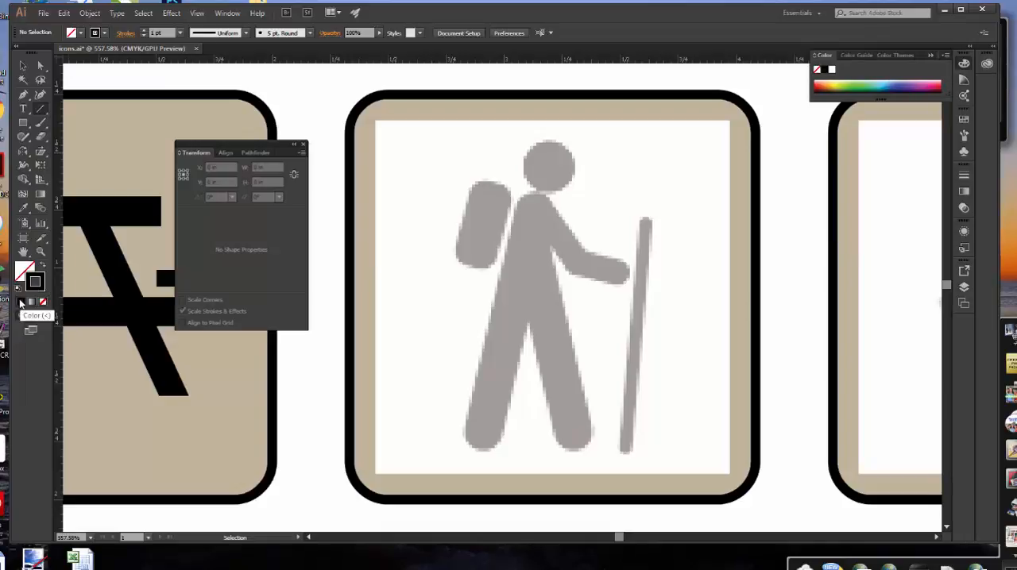
left_click(105, 34)
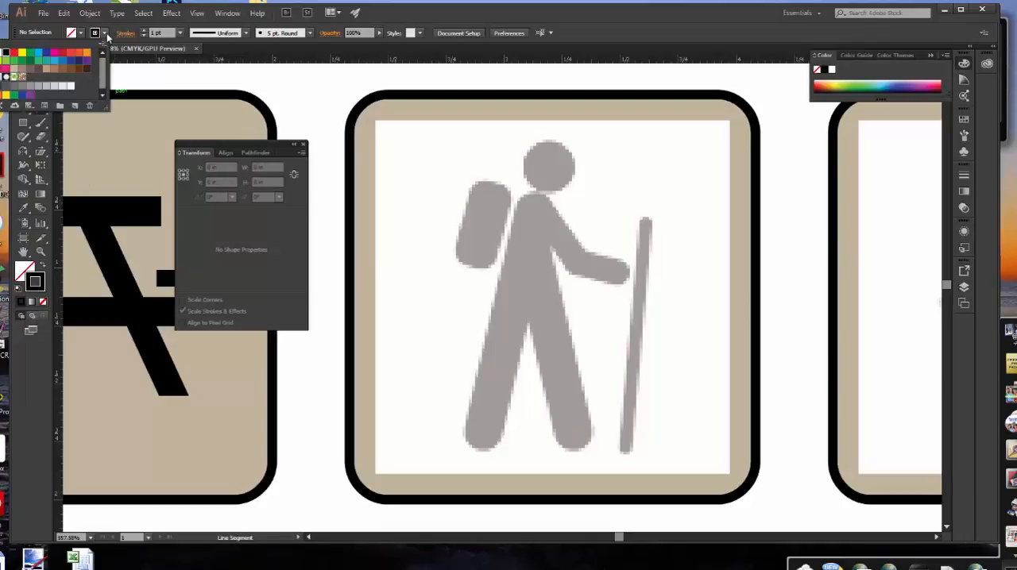
left_click(6, 53)
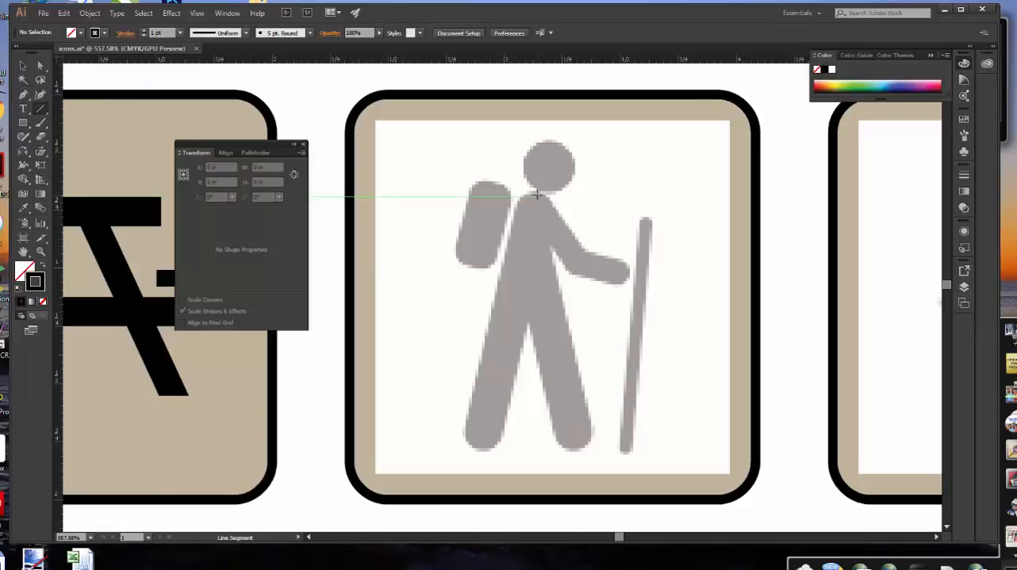
Draw a line about 1.14 in long from the hiker's neck to the rear foot, with a 12 pt stroke and round caps
left_click_drag(536, 193, 478, 450)
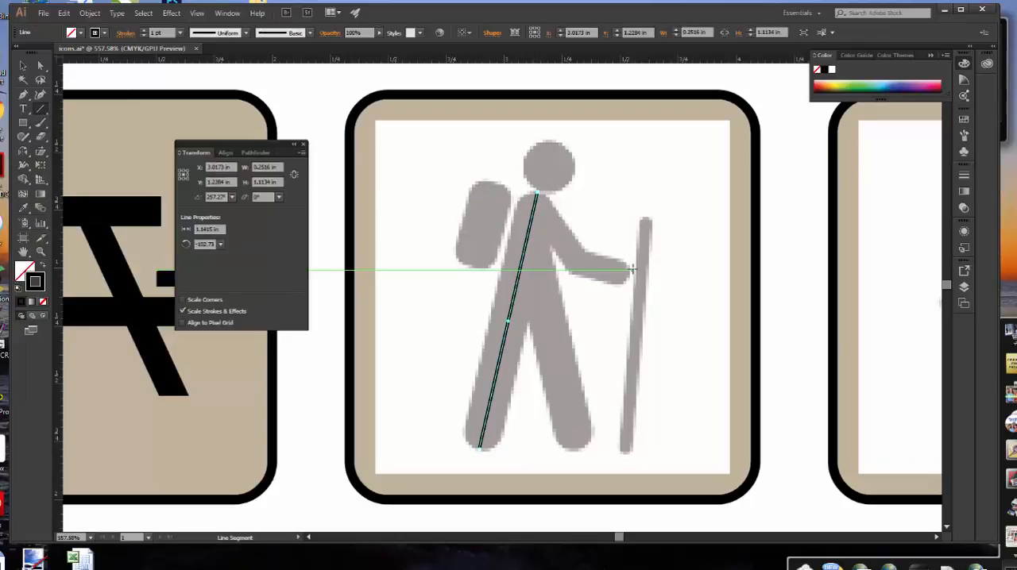
left_click(180, 33)
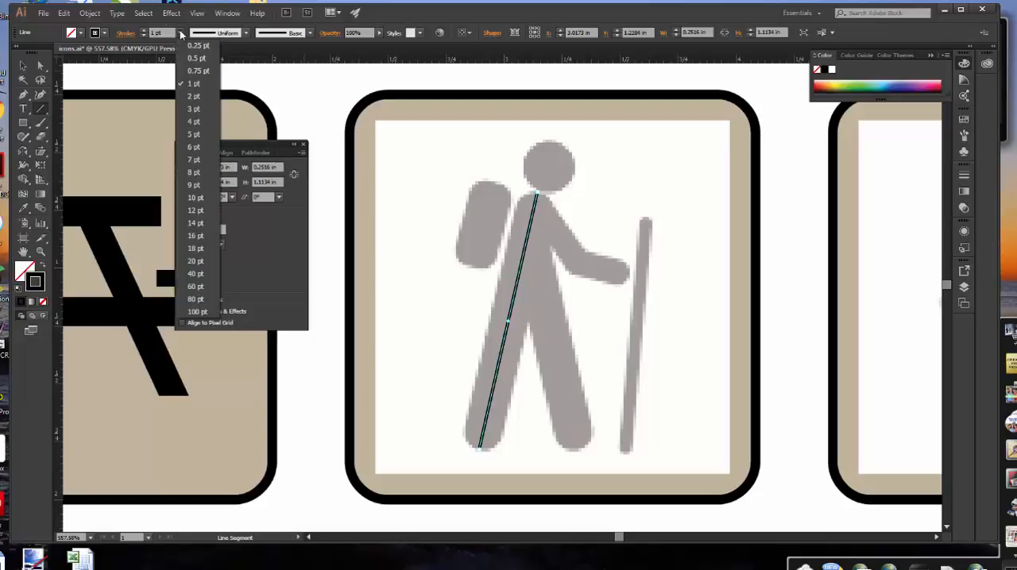
left_click(195, 211)
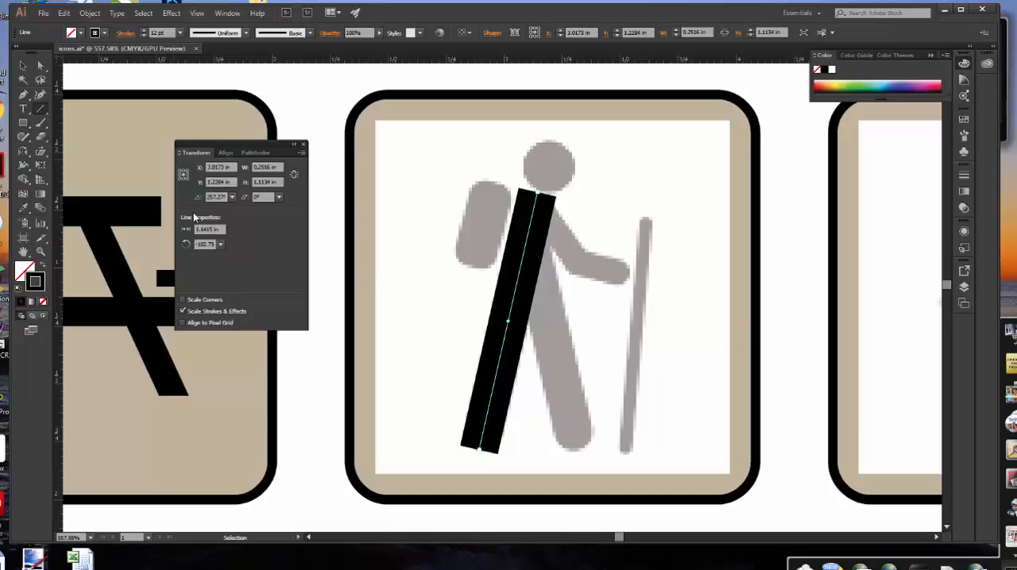
left_click(963, 178)
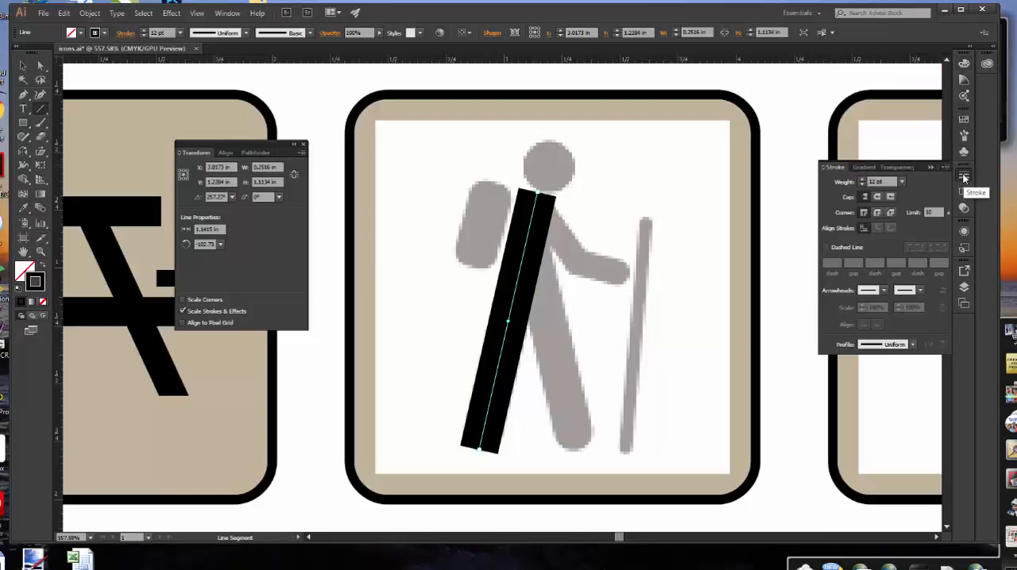
left_click(877, 197)
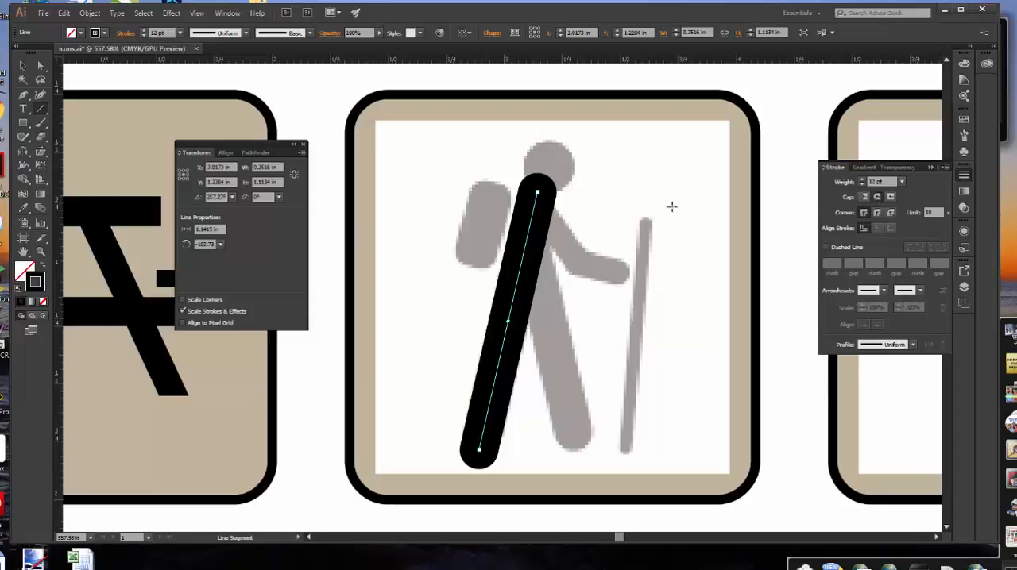
Set the rear leg line's length to 1 in and deselect it
left_click_drag(240, 145, 301, 151)
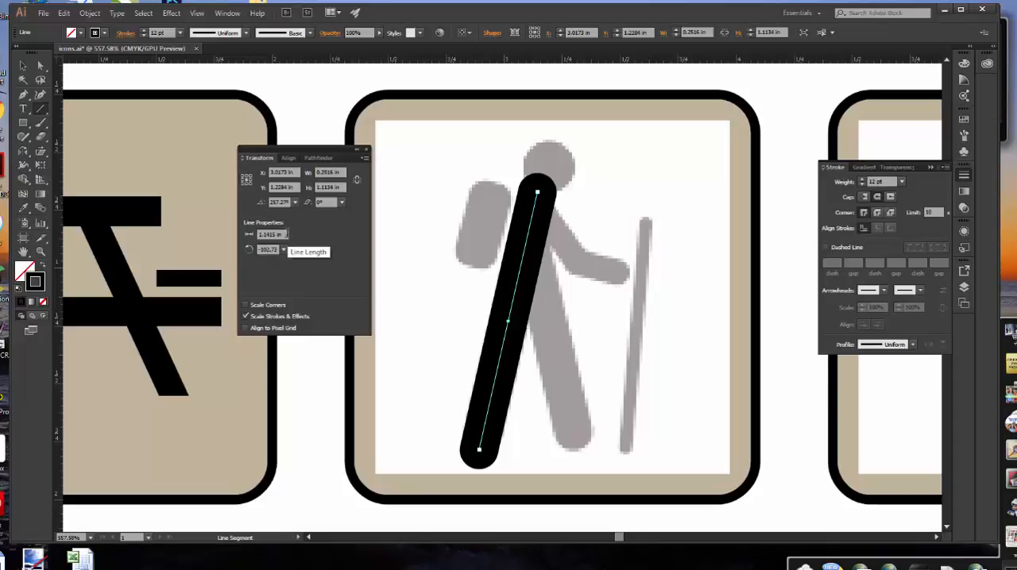
triple_click(287, 234)
type("2")
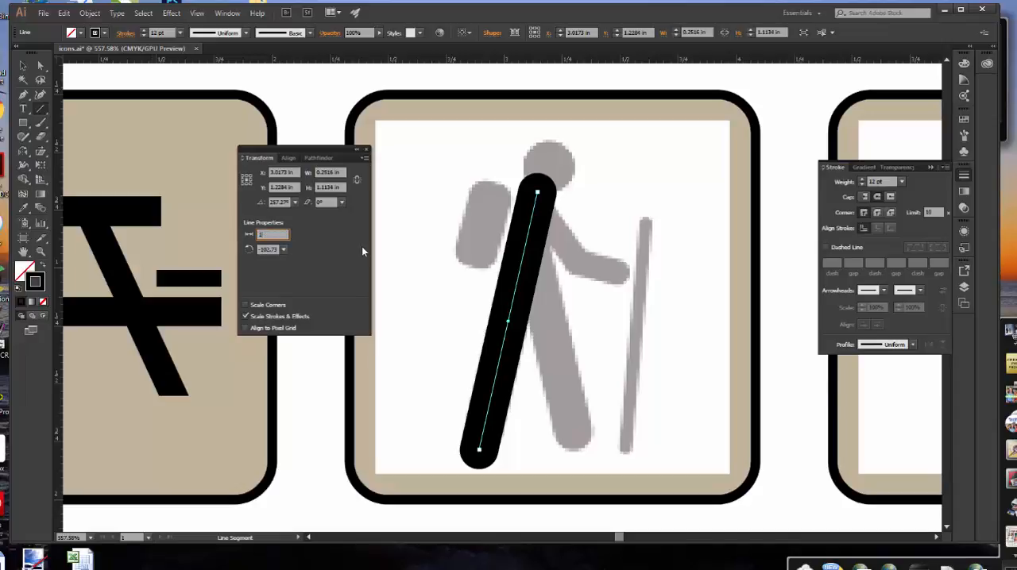
key("Return")
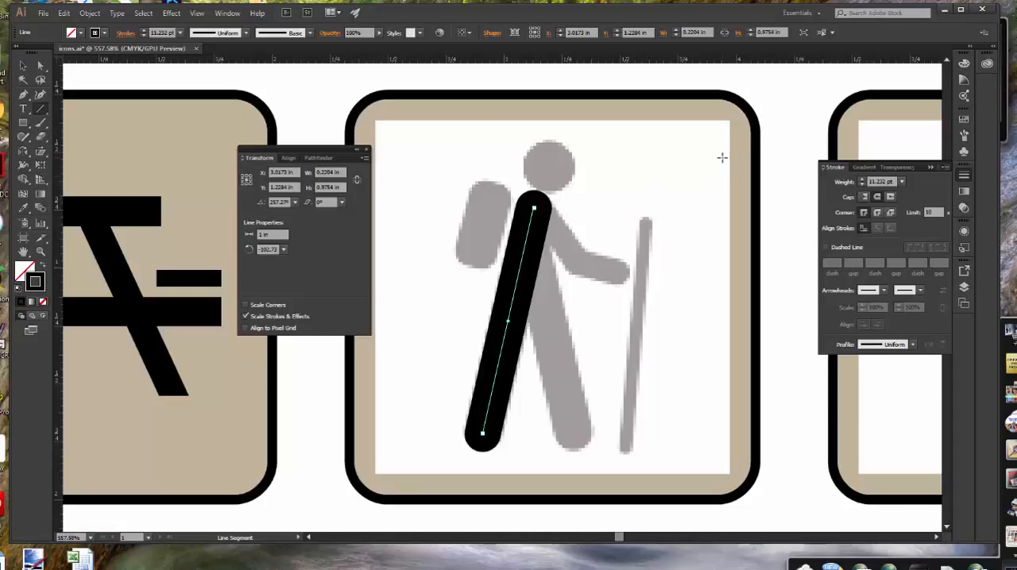
key("v")
left_click(722, 161)
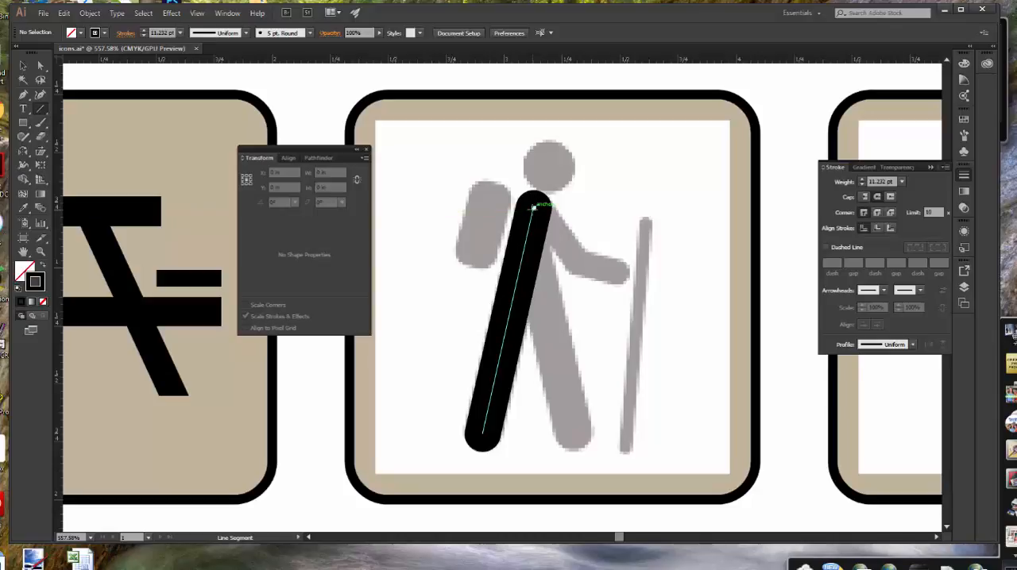
Draw the front leg line from the hiker's neck to the front foot and set its length to 1 in
left_click_drag(533, 208, 574, 432)
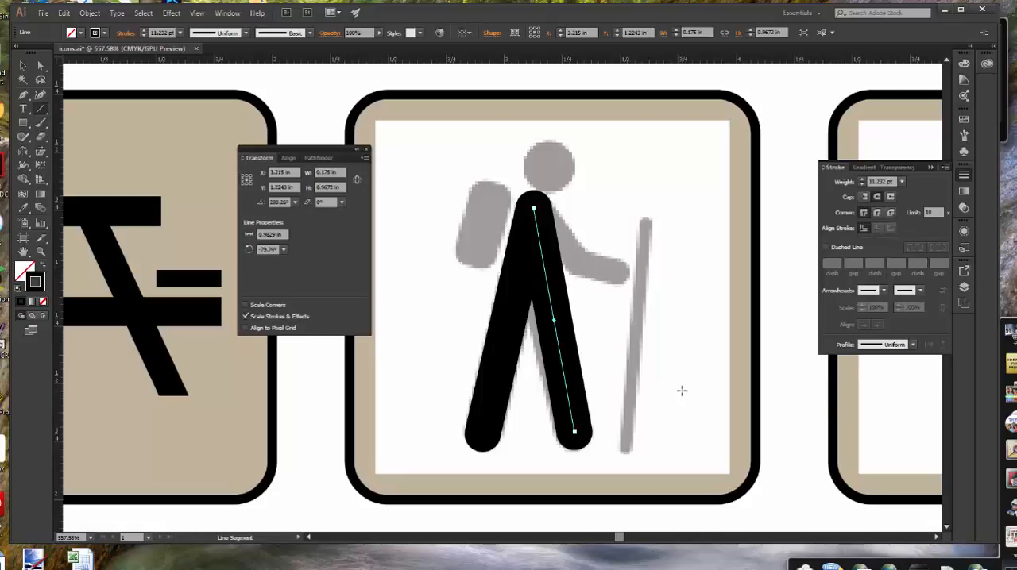
left_click(23, 66)
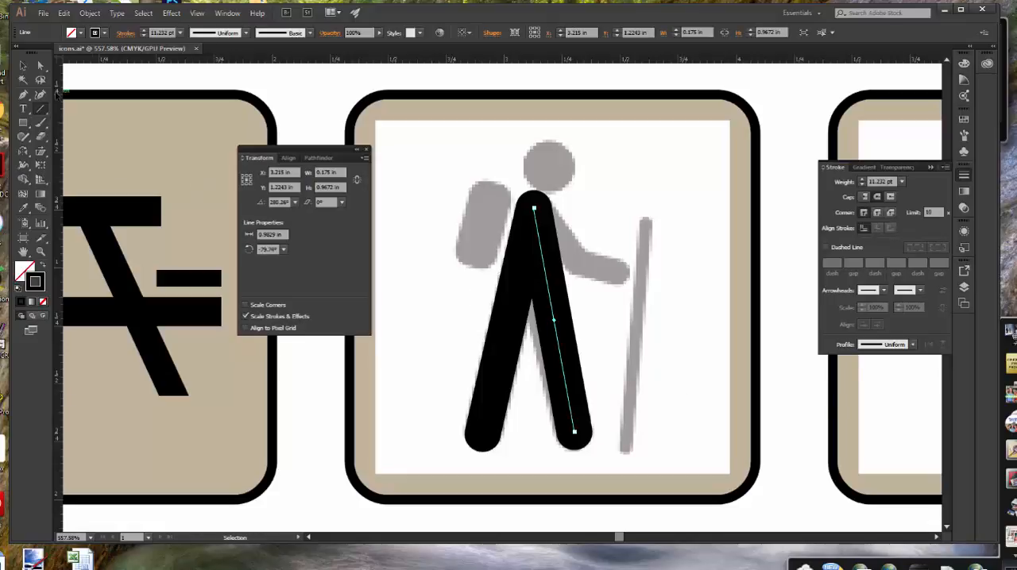
left_click(281, 235)
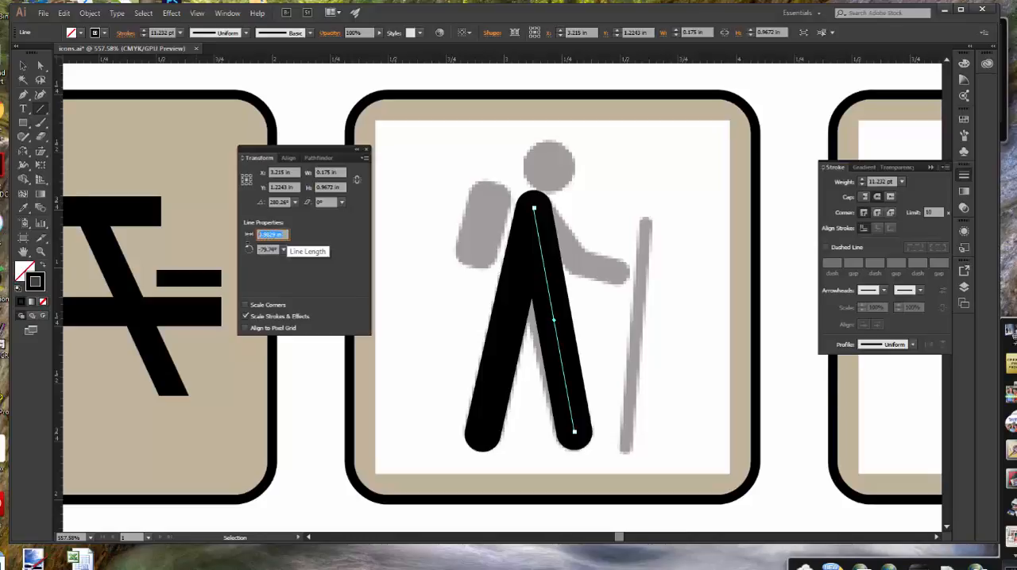
type("1")
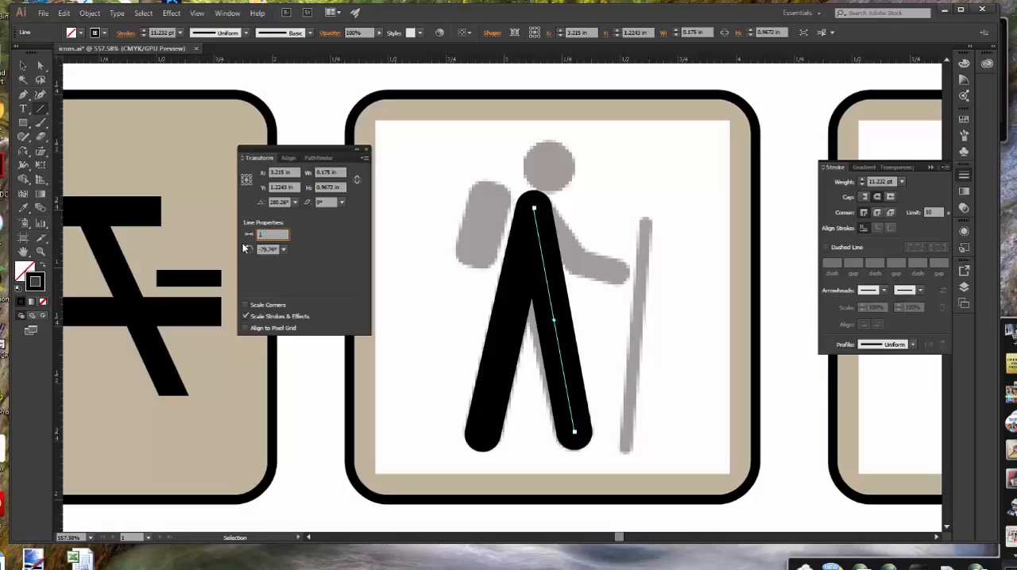
key("Return")
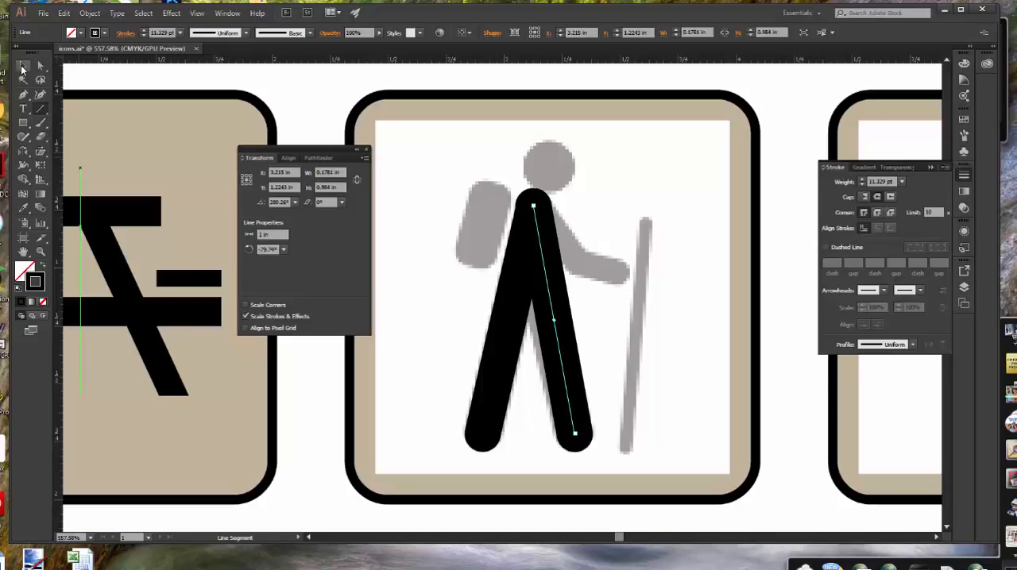
In Outline view, shift the front leg line down to align its upper end with the rear leg line, and return to the preview
left_click(22, 67)
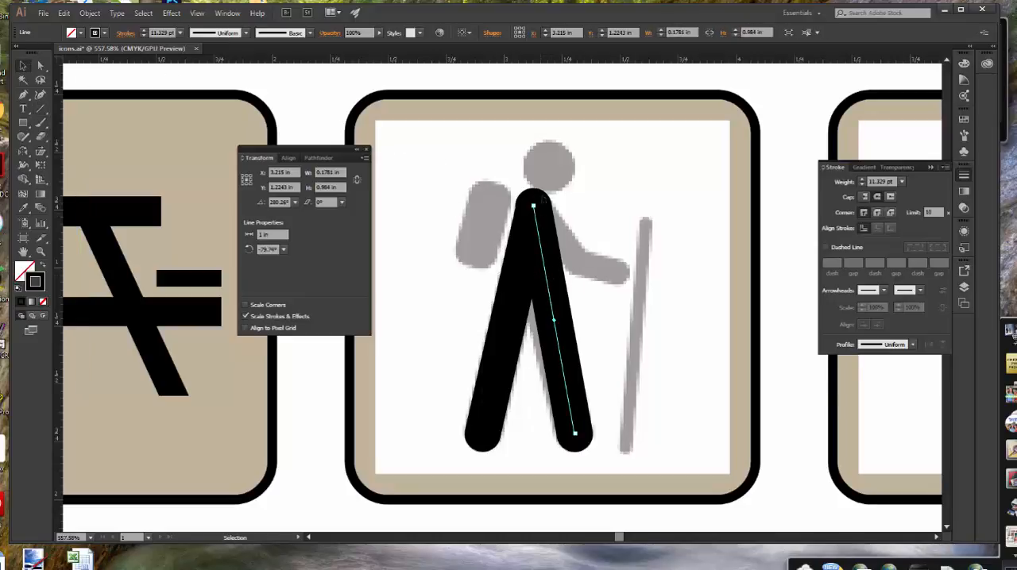
left_click(198, 13)
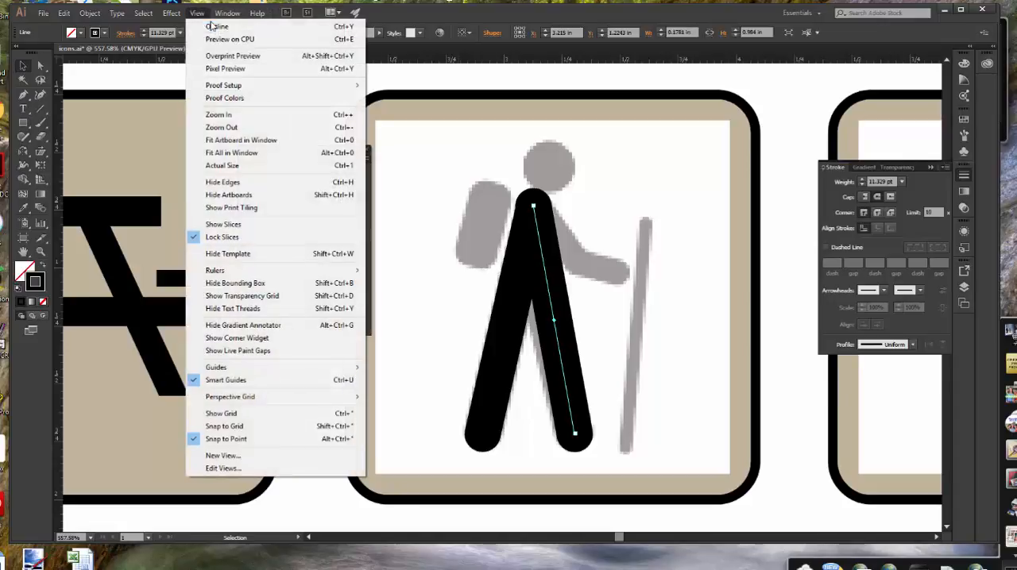
left_click(216, 26)
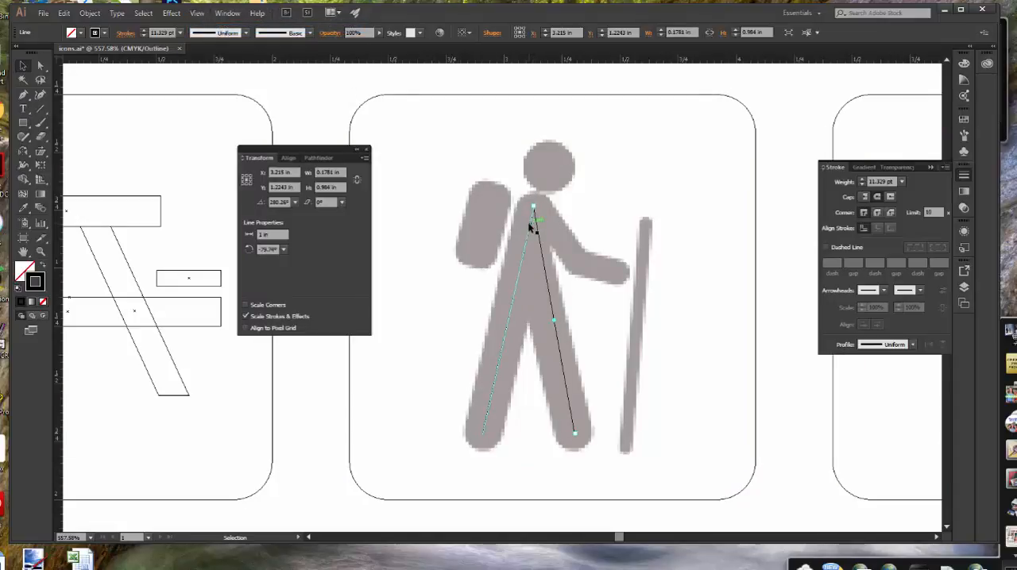
left_click(534, 222)
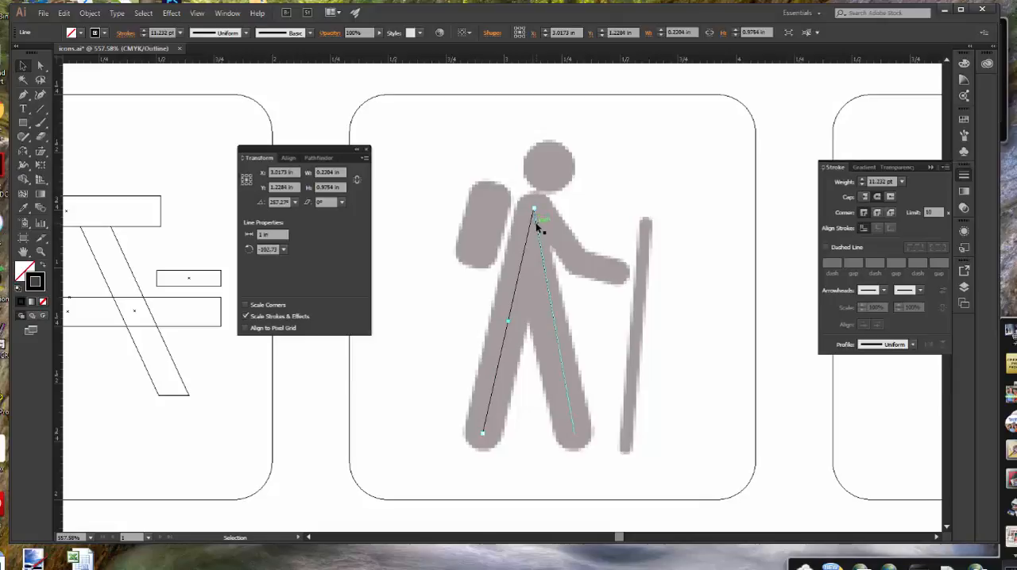
left_click(537, 224)
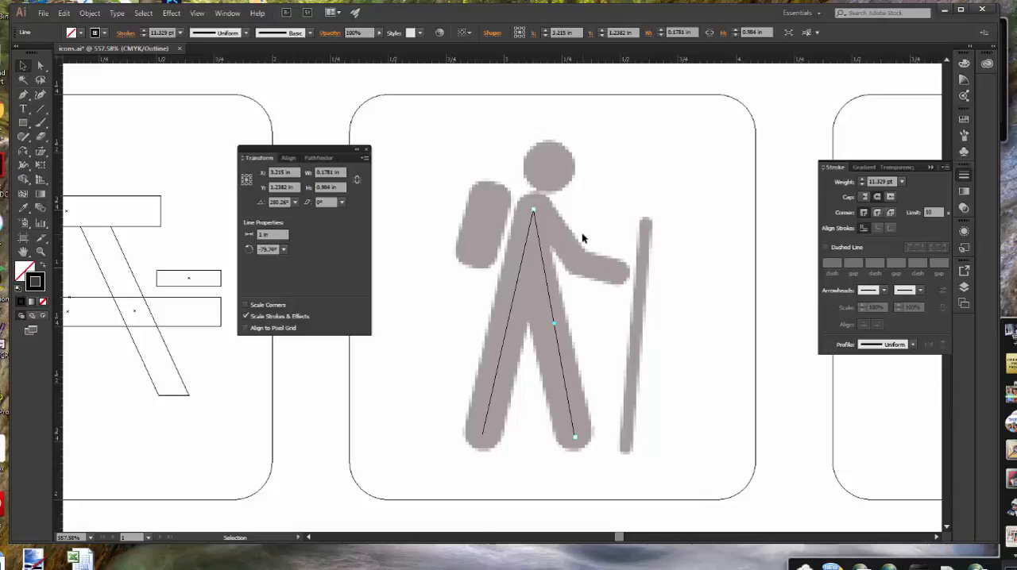
left_click(588, 224)
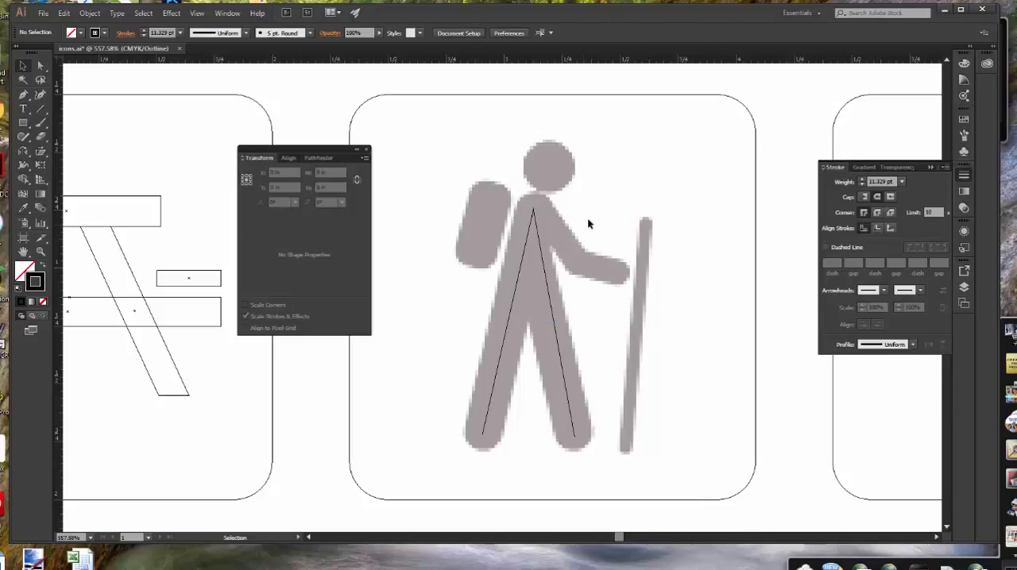
left_click(537, 223)
left_click(621, 189)
left_click(196, 13)
left_click(225, 26)
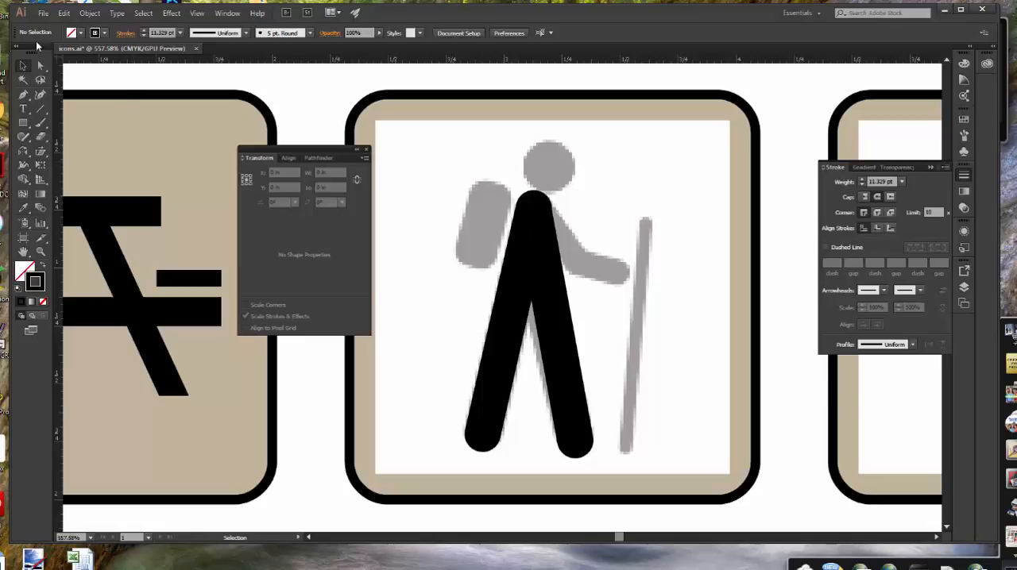
Draw an upper arm line about 0.28 in long from the neck to the elbow with an 8 pt stroke
left_click(38, 114)
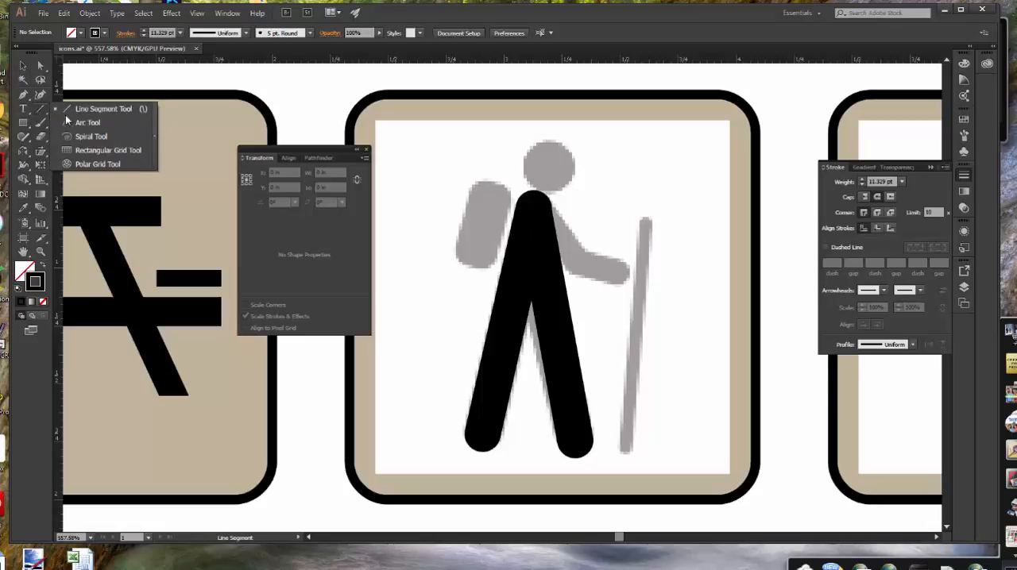
left_click_drag(533, 207, 482, 432)
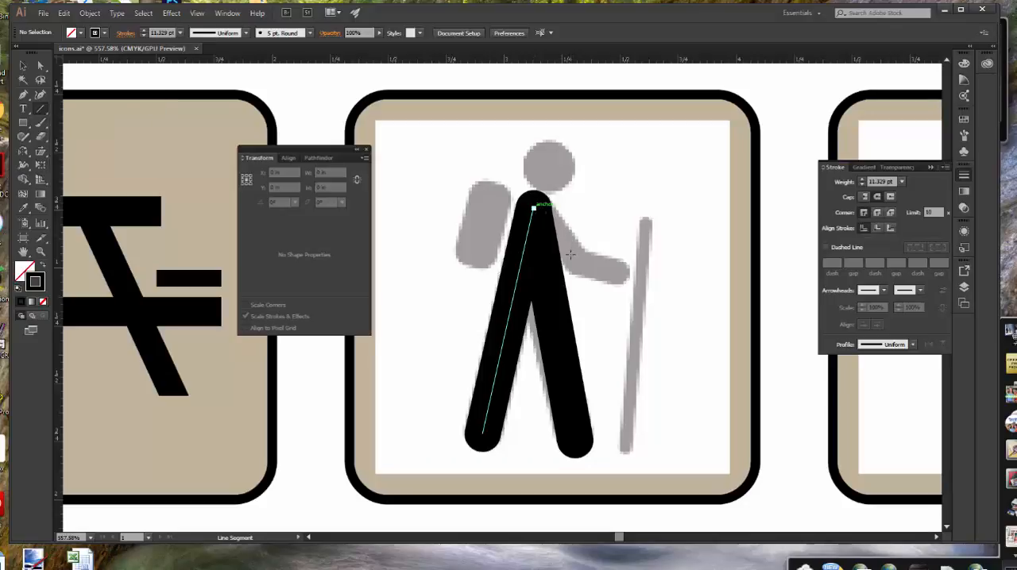
left_click_drag(534, 208, 572, 259)
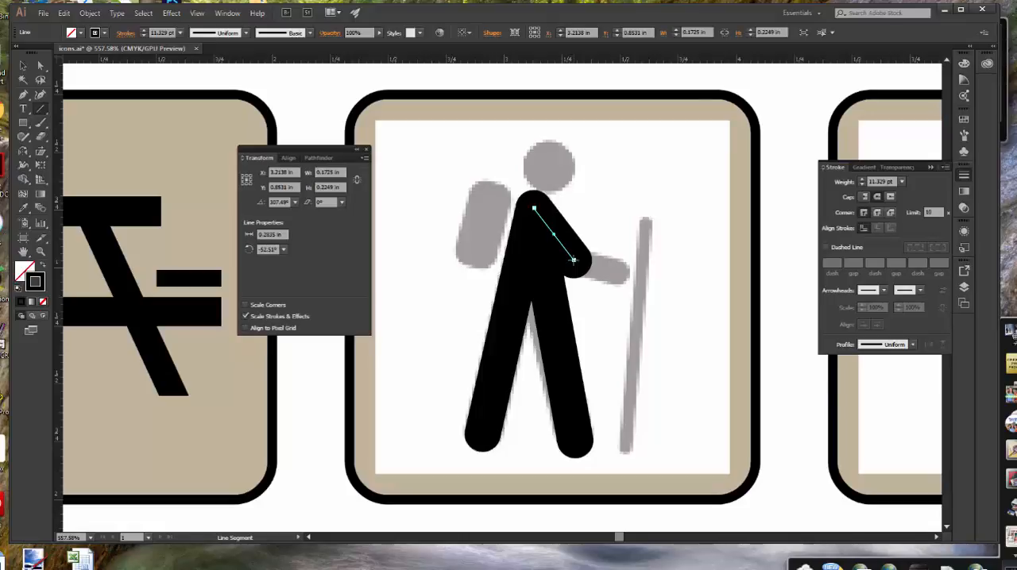
left_click(902, 182)
left_click(915, 320)
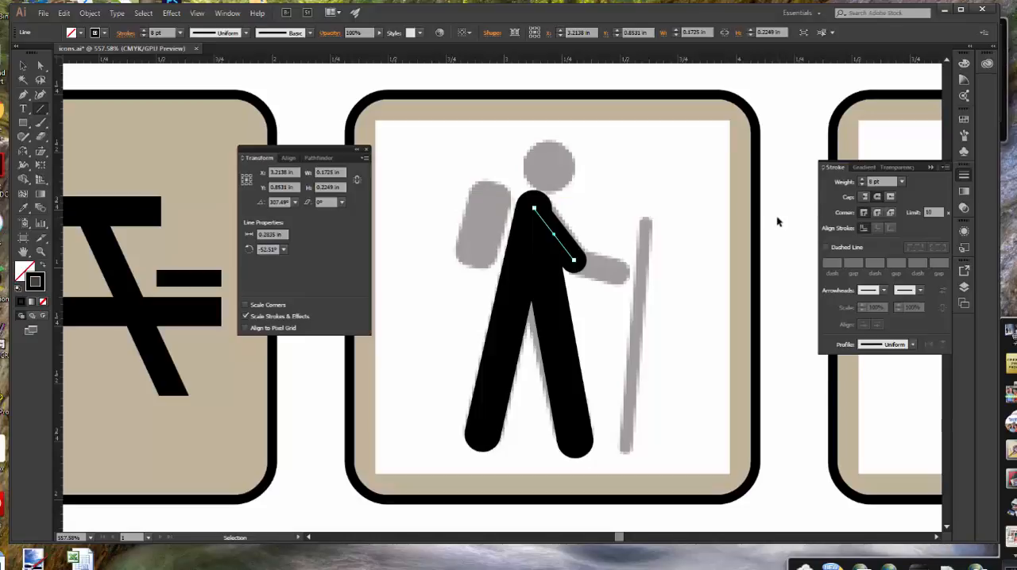
key("ctrl+shift+a")
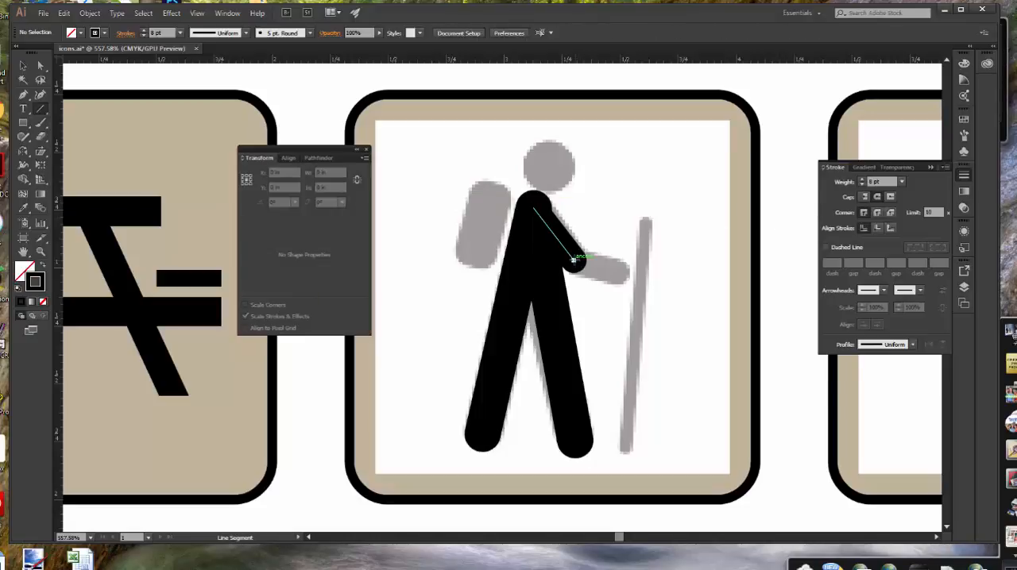
Draw a forearm line about 0.2 in long from the elbow to the hiker's hand and deselect it
left_click_drag(572, 259, 618, 270)
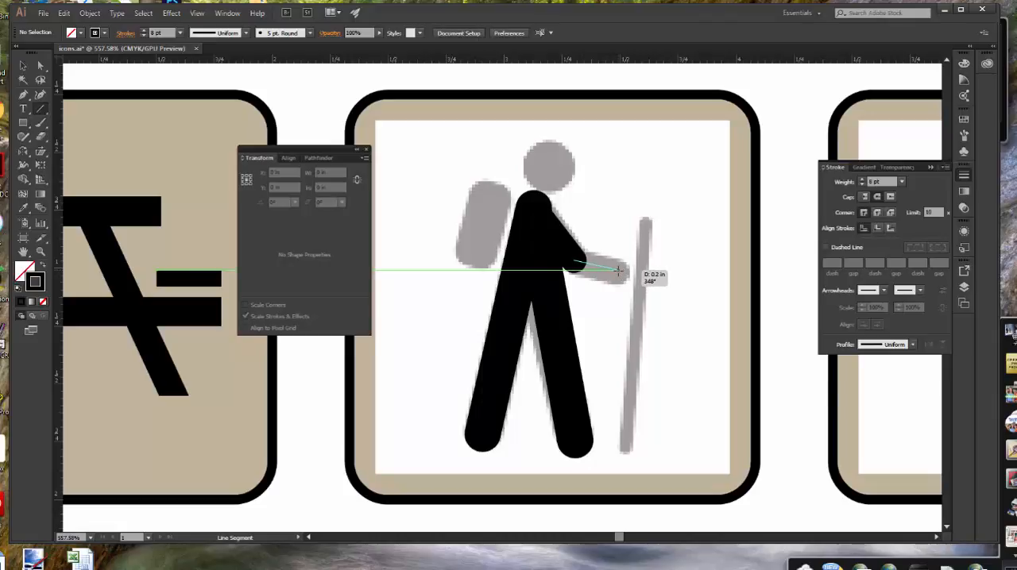
left_click_drag(618, 271, 618, 271)
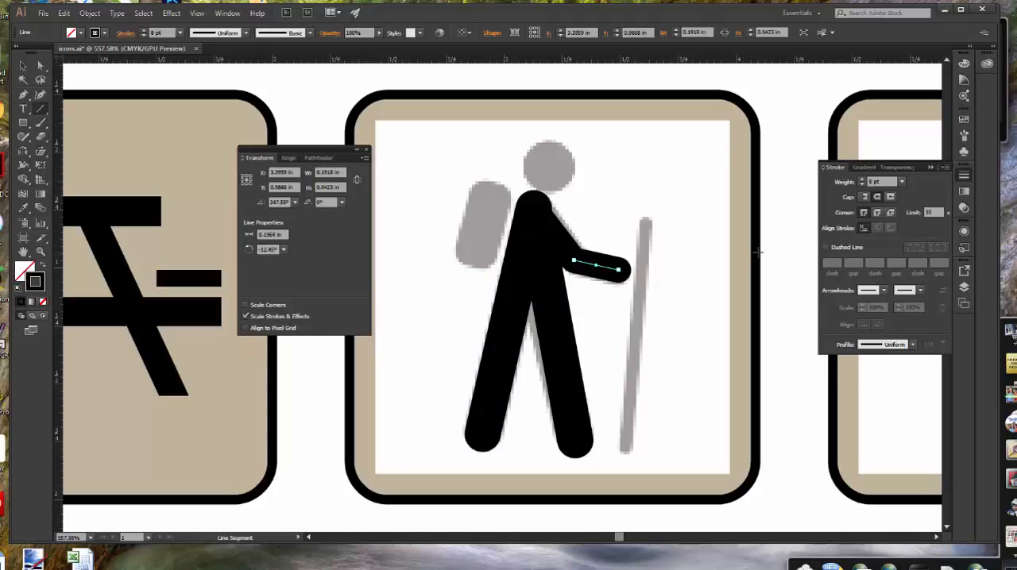
left_click(768, 248, "ctrl")
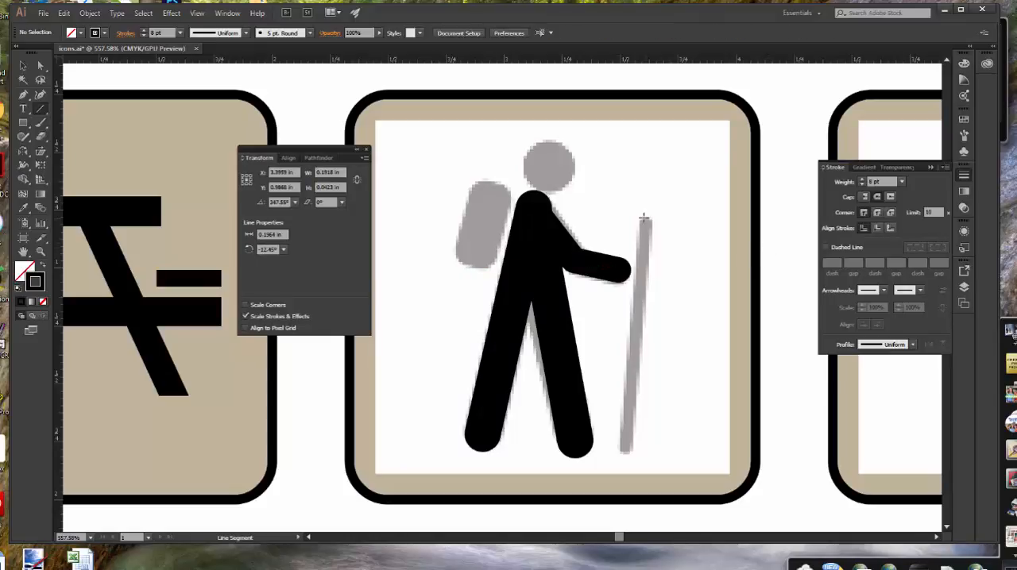
Trace the walking stick with a line about 1.02 in long and a 4 pt stroke, and save the file
left_click_drag(645, 218, 624, 452)
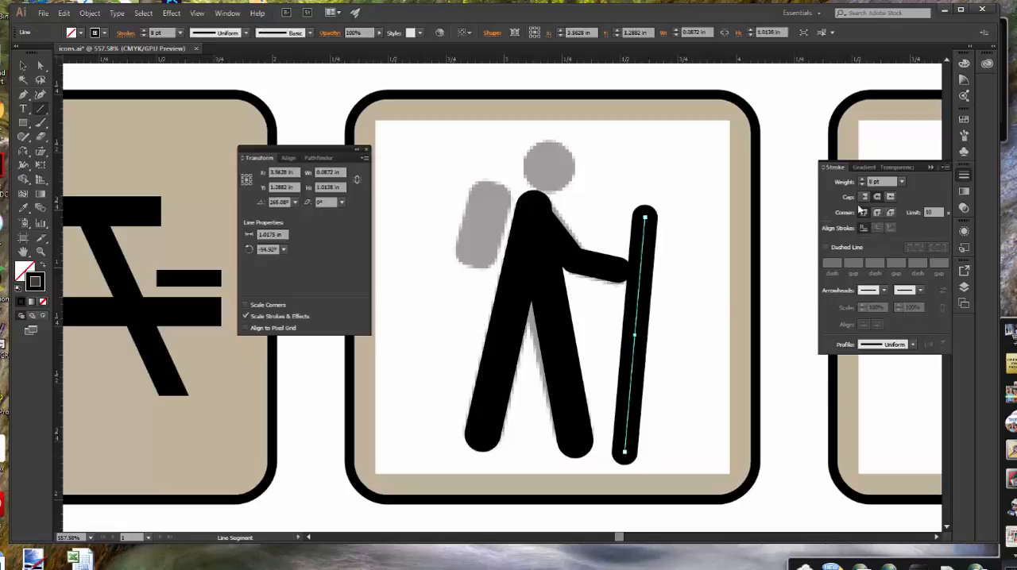
left_click(901, 183)
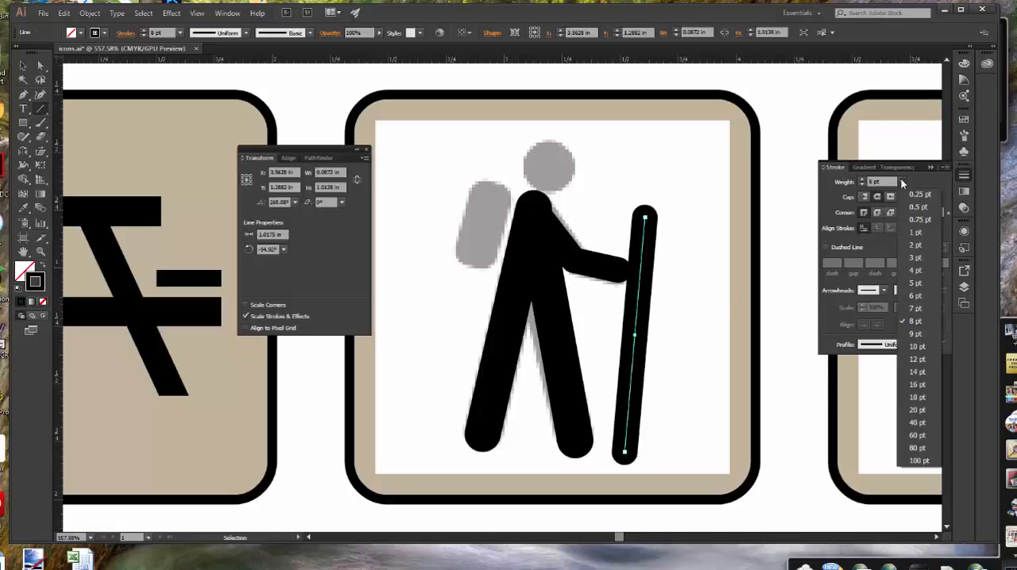
left_click(913, 271)
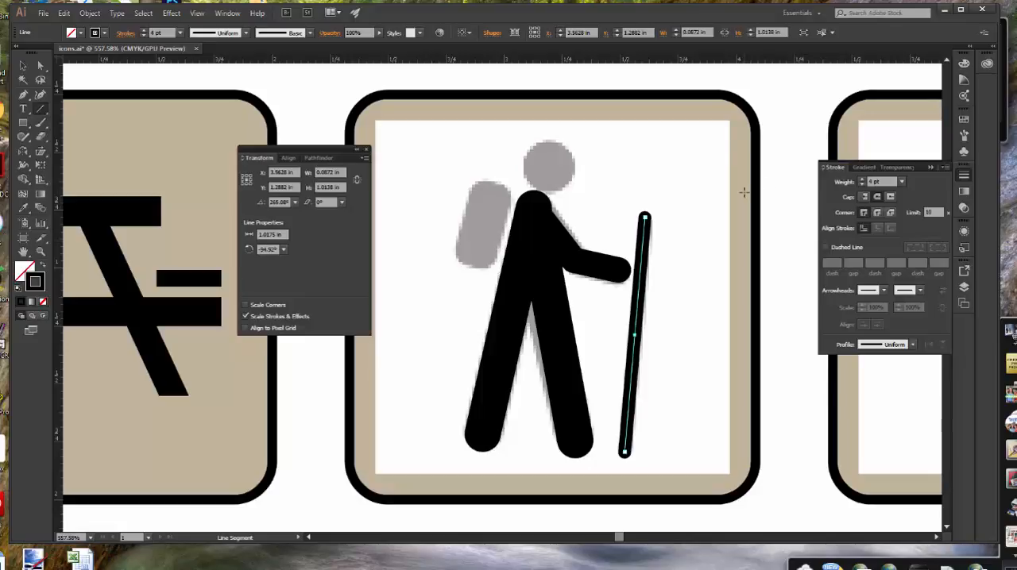
key("v")
key("ctrl+s")
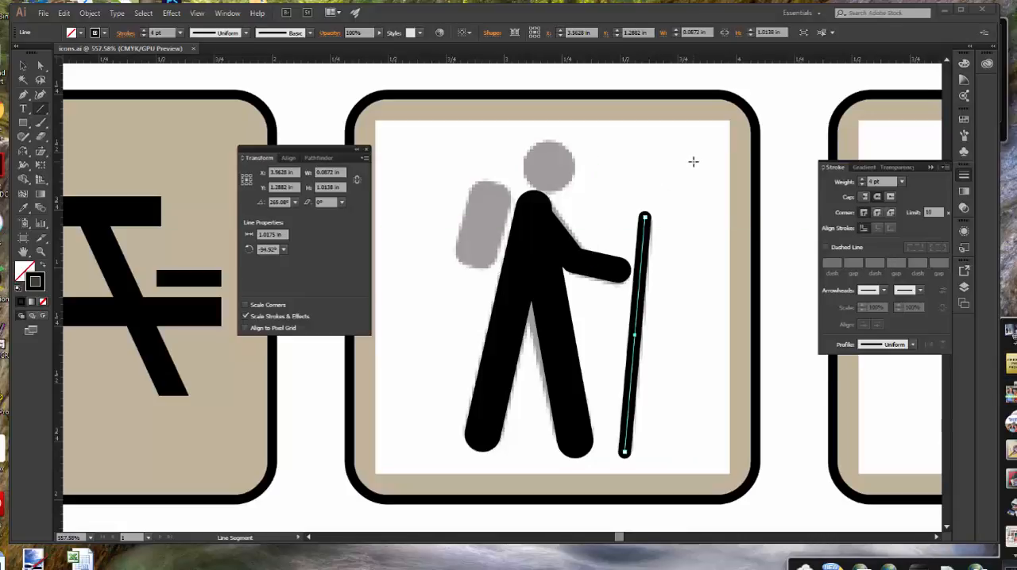
key("v")
Set the stroke to 1 pt and draw a rectangle about 0.17 by 0.36 in at the hiker's backpack
left_click(28, 125)
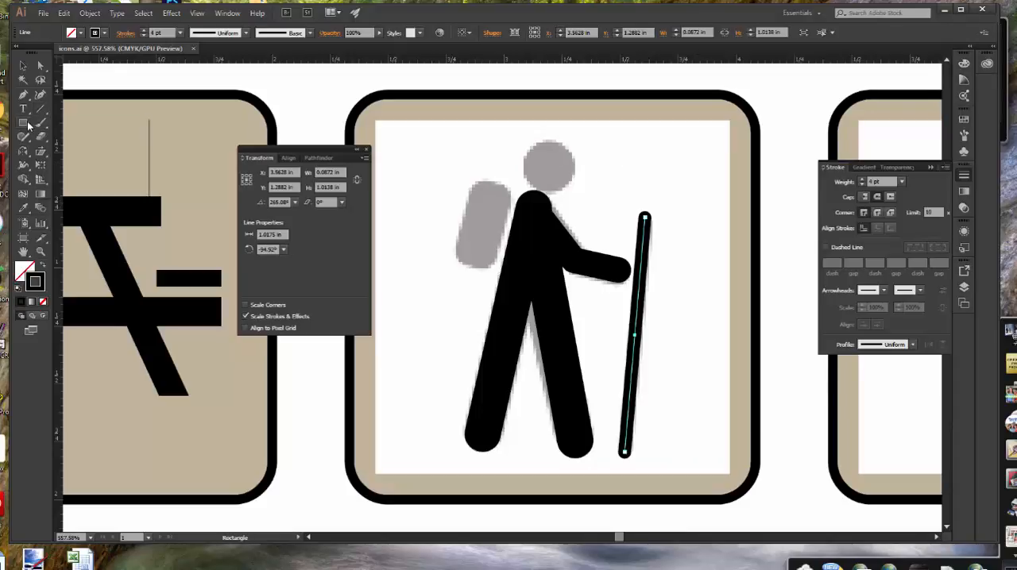
left_click(67, 123)
left_click(180, 33)
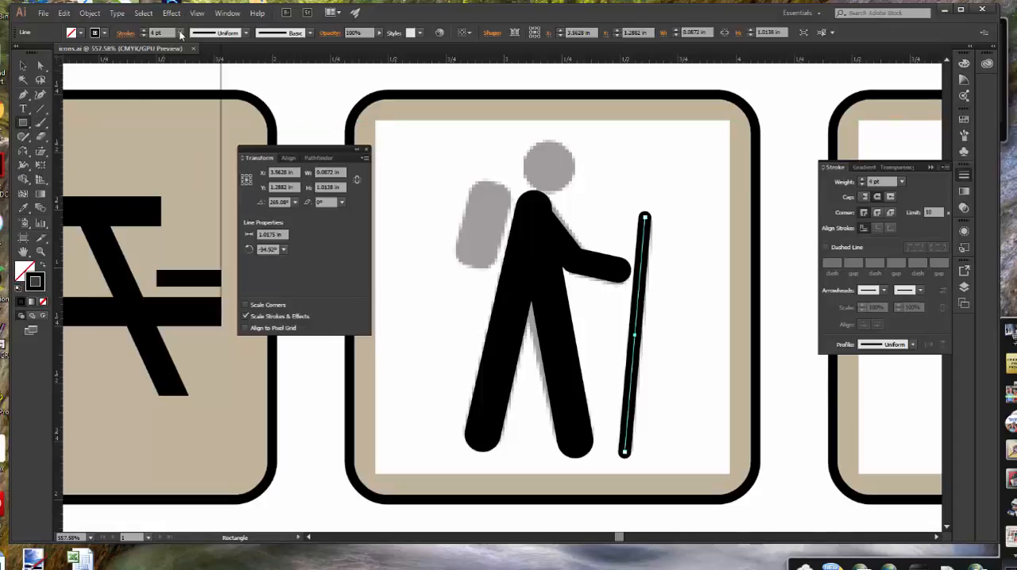
left_click(193, 84)
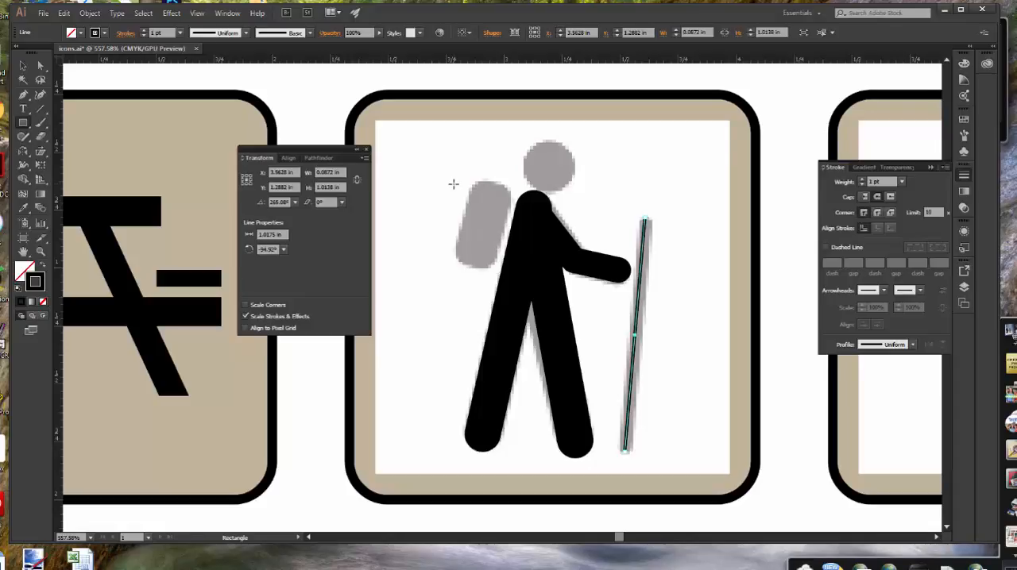
left_click_drag(455, 187, 491, 269)
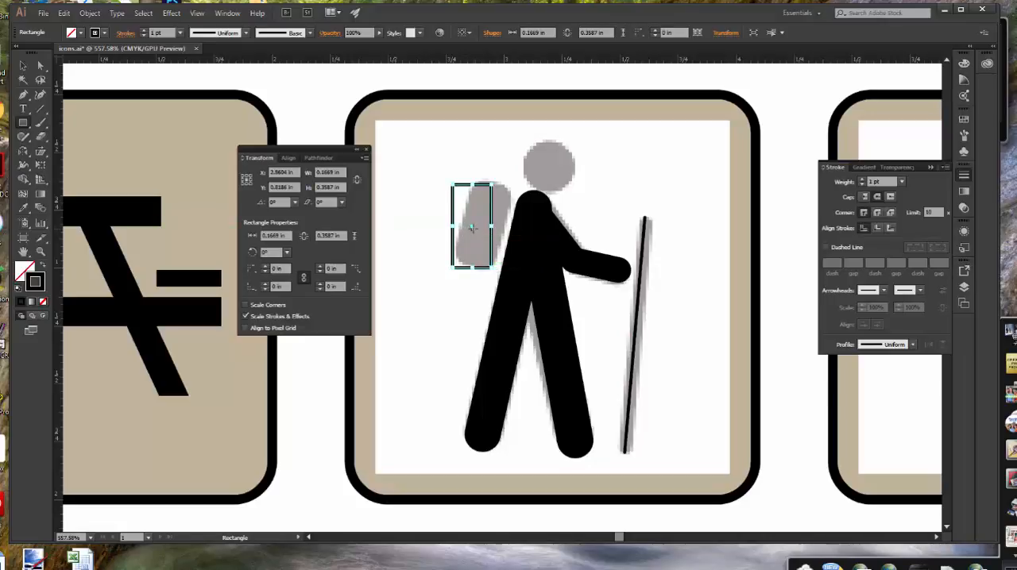
Move the rectangle over the backpack template and rotate it to about 344.9° to match the backpack's tilt
left_click_drag(474, 230, 486, 230)
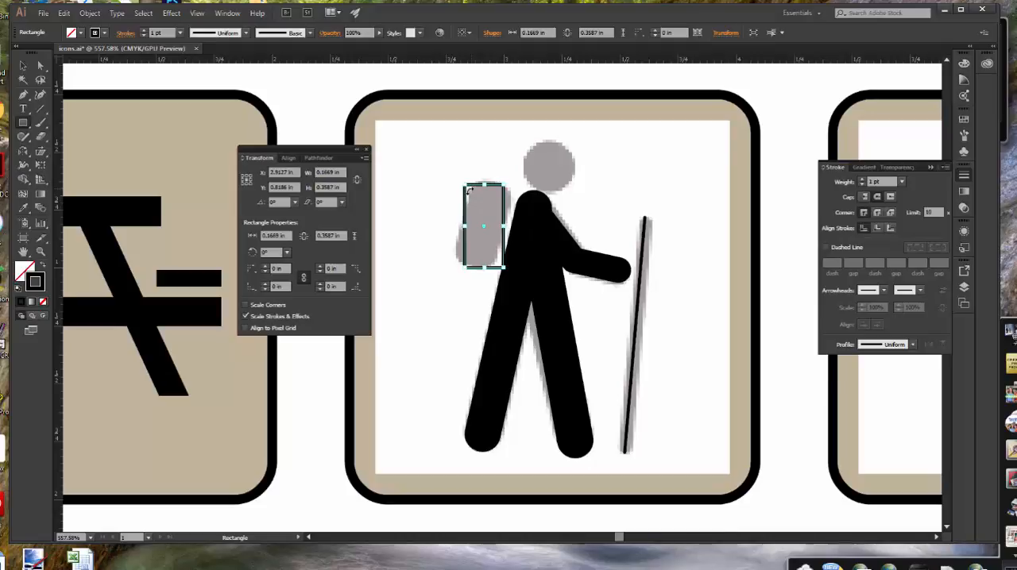
left_click_drag(468, 189, 477, 188)
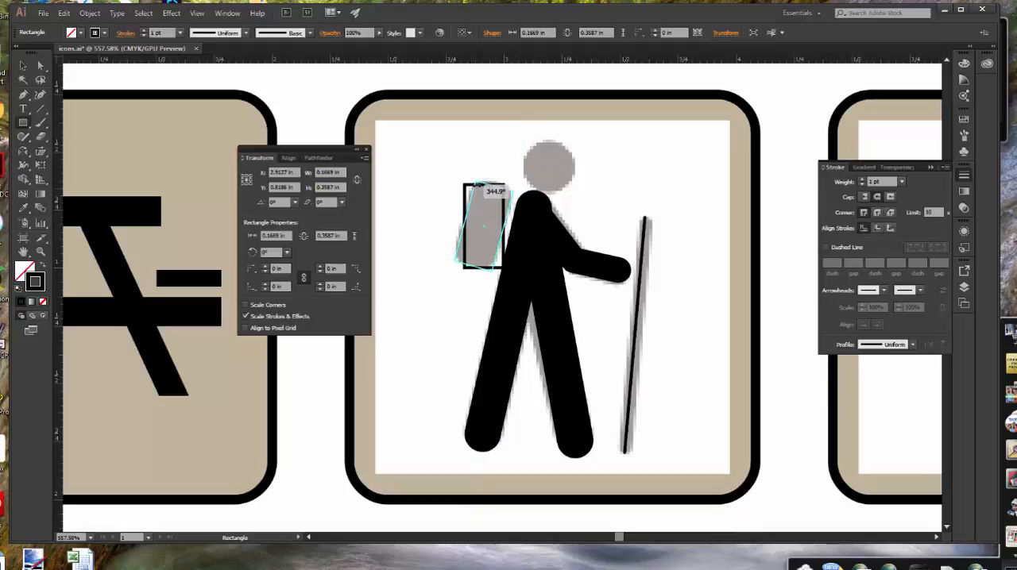
left_click_drag(477, 188, 477, 185)
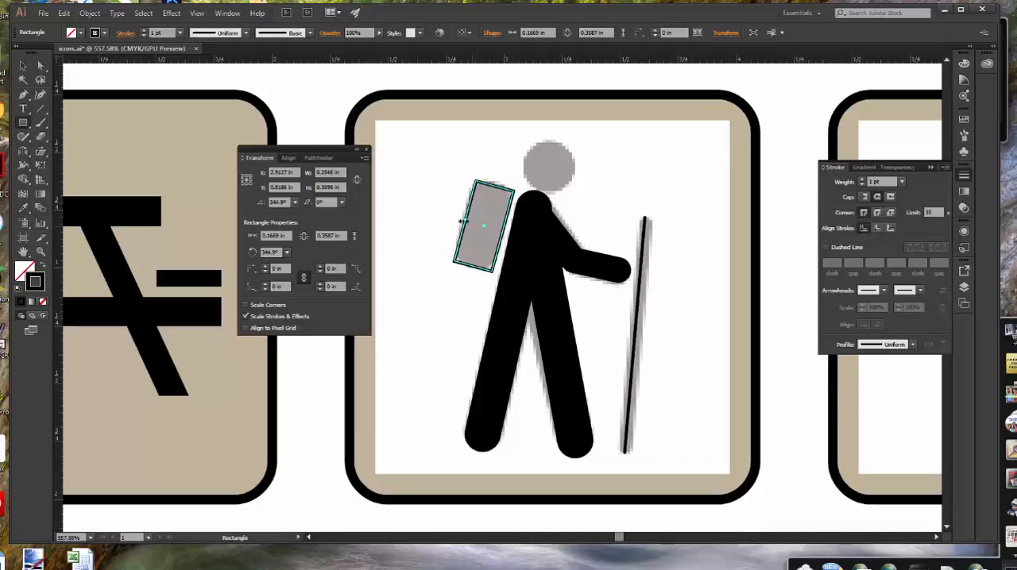
Resize the tilted rectangle to about 0.17 by 0.36 in and reposition it over the backpack template
left_click_drag(463, 221, 465, 221)
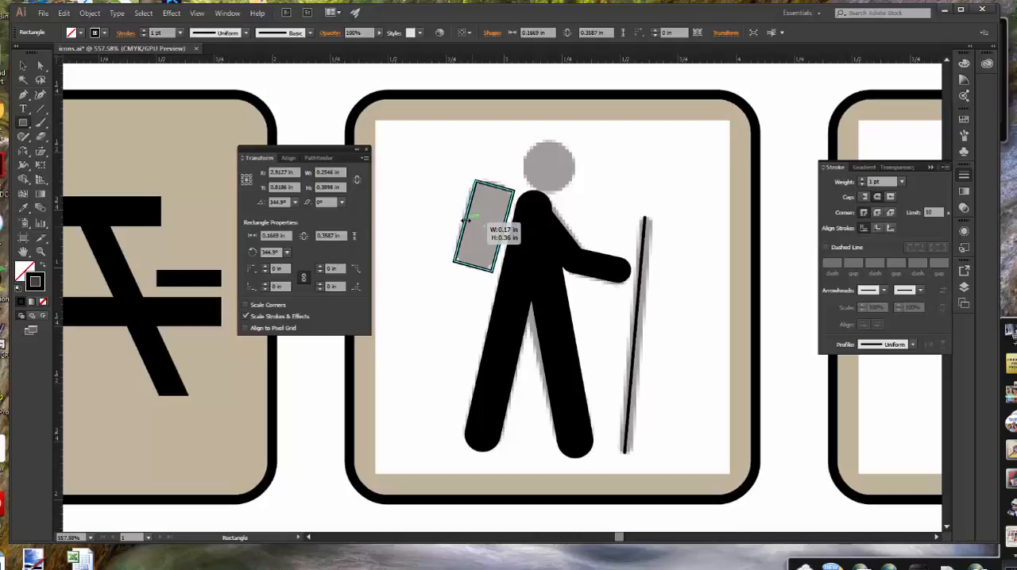
left_click_drag(466, 221, 464, 222)
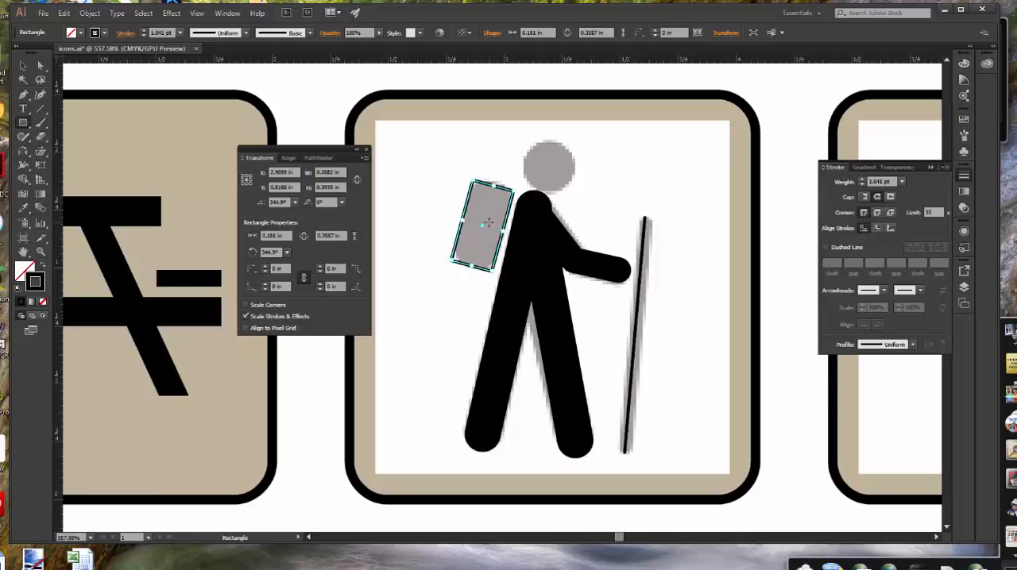
left_click_drag(482, 228, 486, 229)
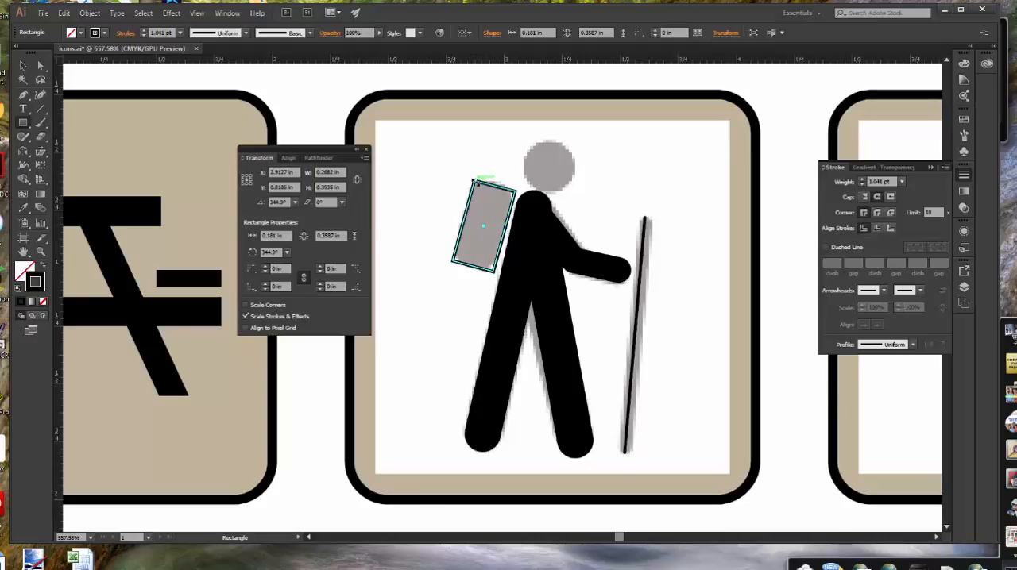
left_click_drag(475, 181, 477, 184)
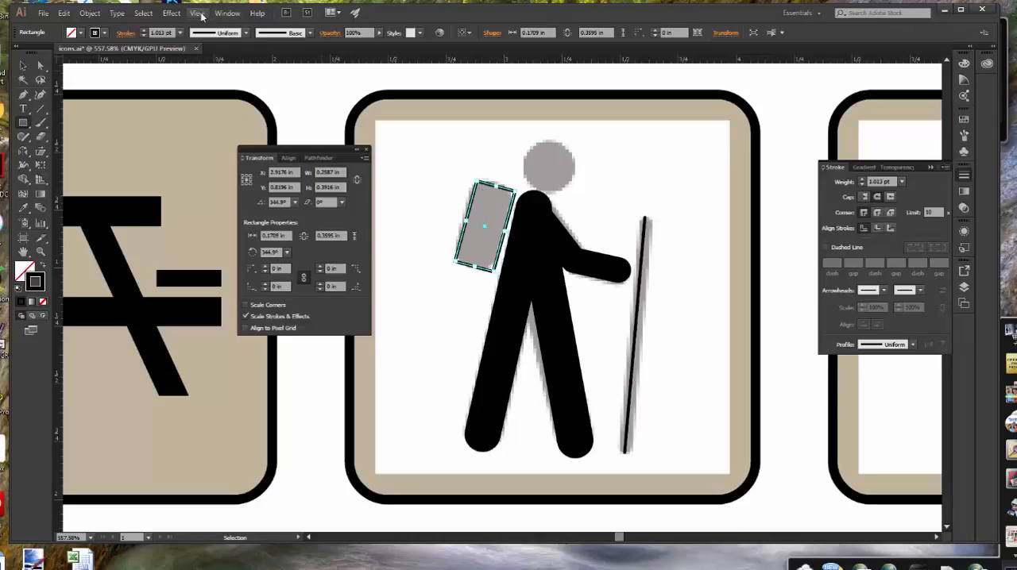
Show the corner widgets, round all the backpack's corners to about 0.035 in, and resize it to about 0.18 by 0.35 in
left_click(198, 13)
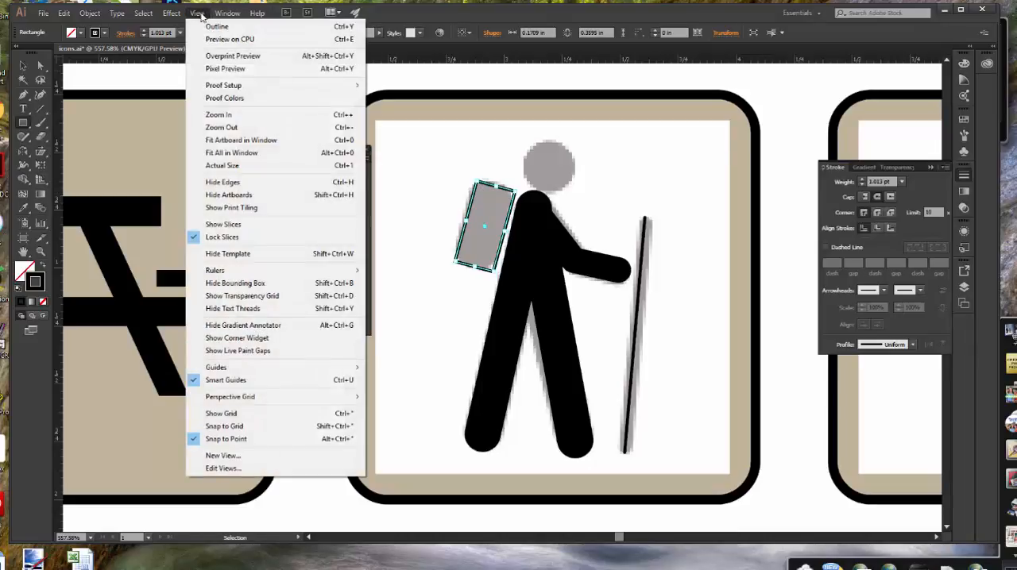
left_click(241, 340)
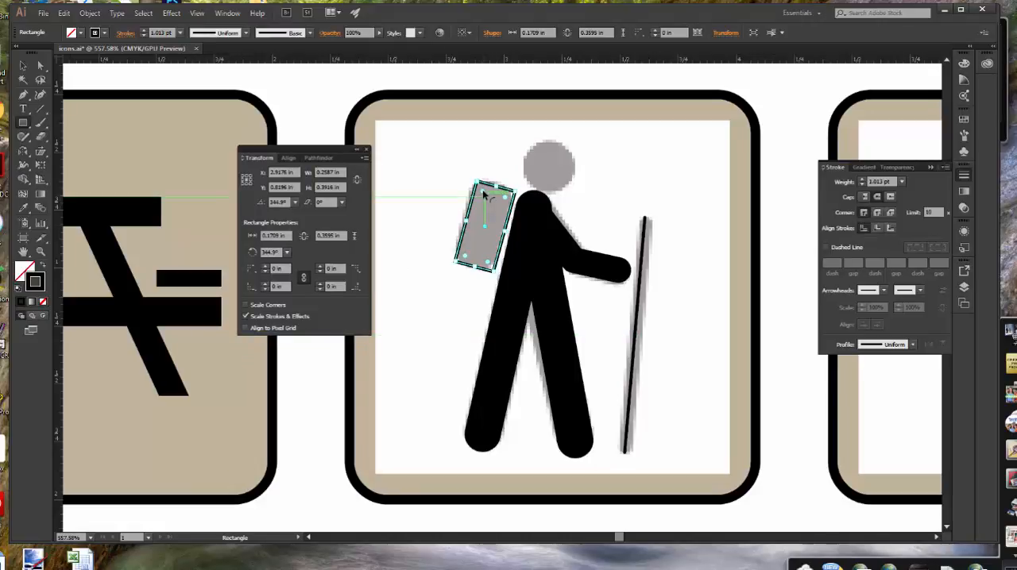
left_click_drag(483, 194, 478, 197)
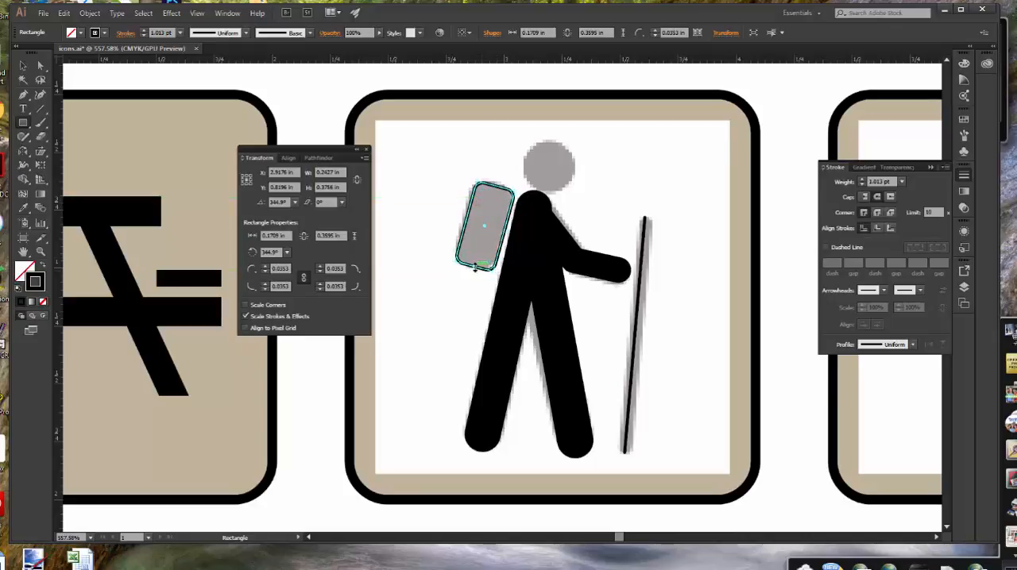
left_click_drag(474, 268, 474, 266)
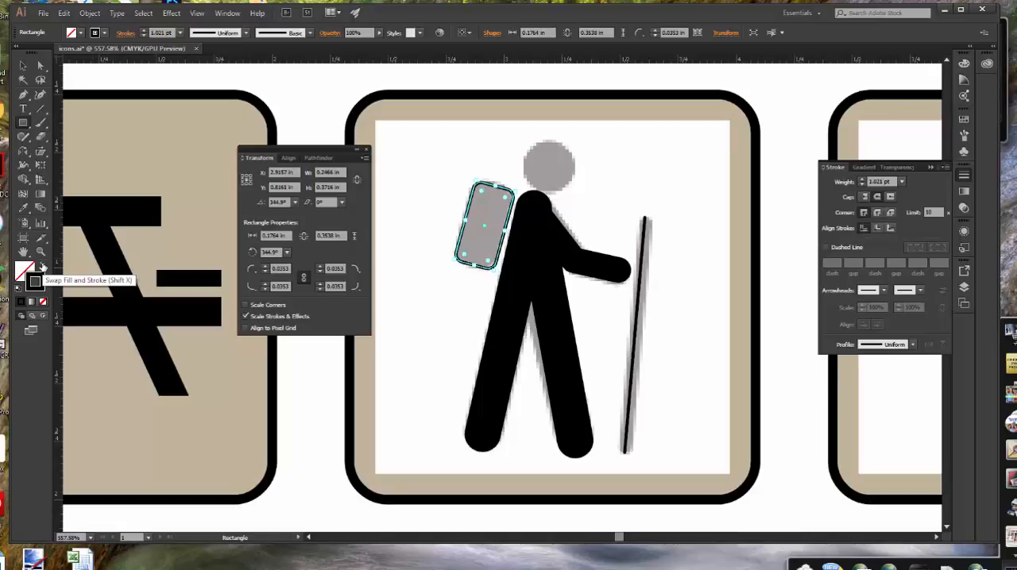
Swap the backpack's fill and stroke so it has a black fill and no stroke, and deselect it
left_click(44, 268)
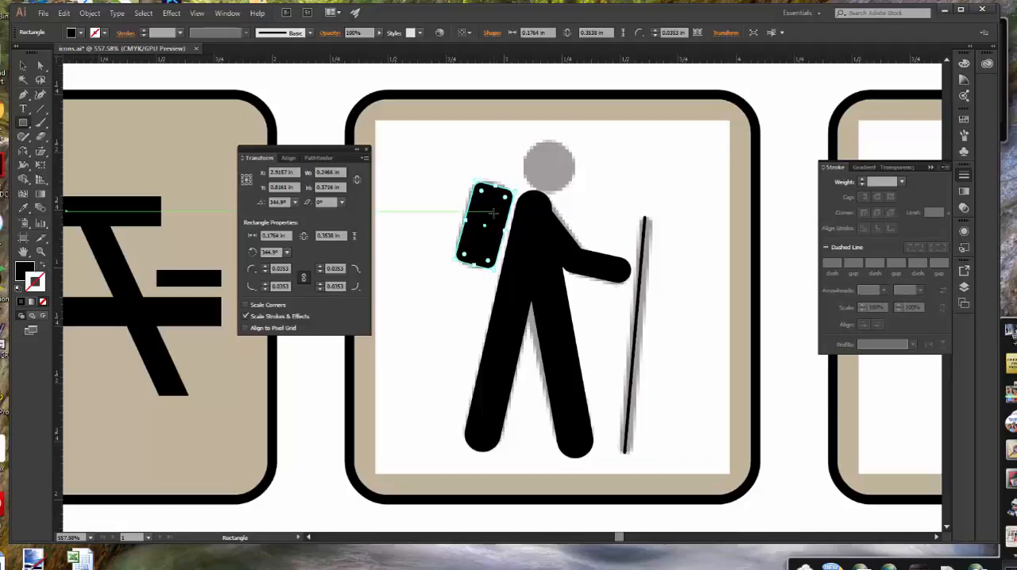
key("v")
left_click(654, 172, "ctrl")
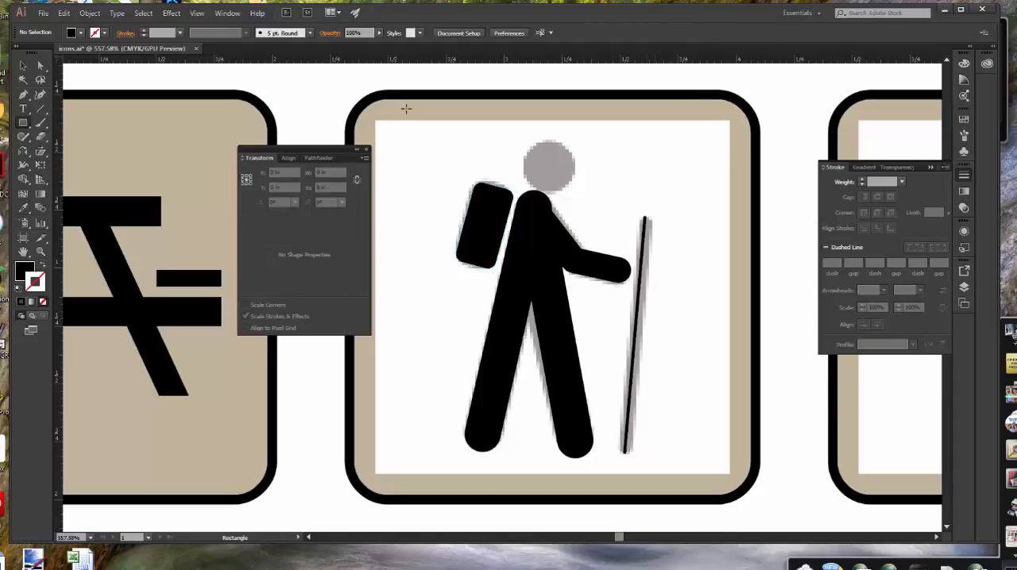
Draw a black circle about 0.22 in across from the center of the hiker's head template and align it over the head
left_click_drag(26, 125, 69, 151)
left_click_drag(549, 165, 575, 190)
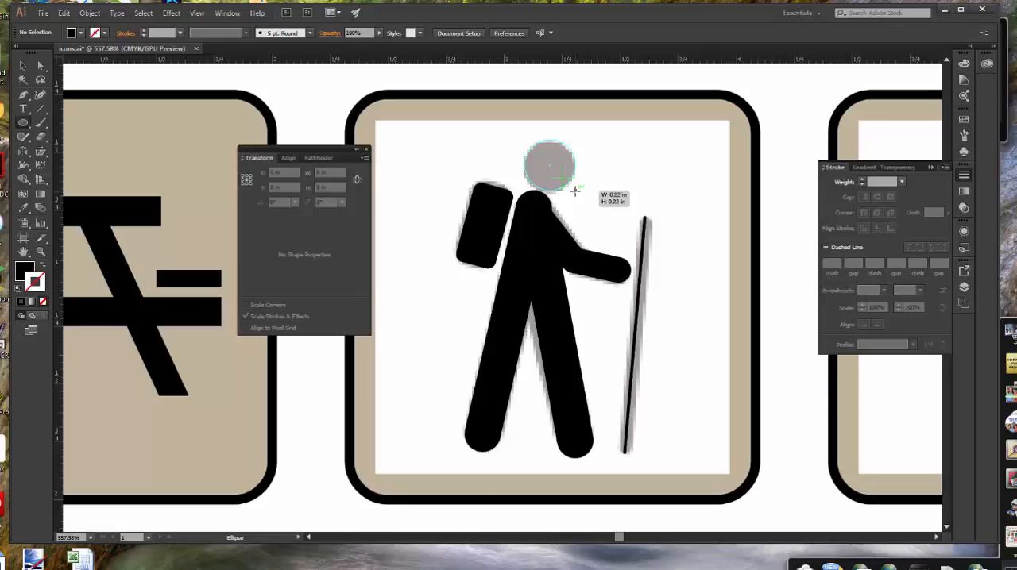
left_click_drag(574, 190, 571, 192)
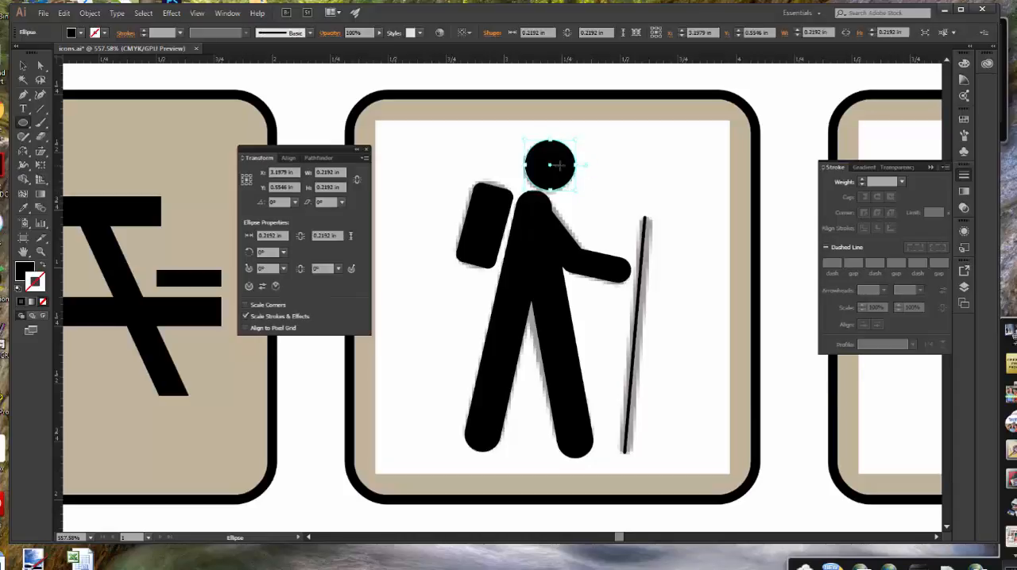
left_click_drag(550, 165, 547, 168)
key("Left")
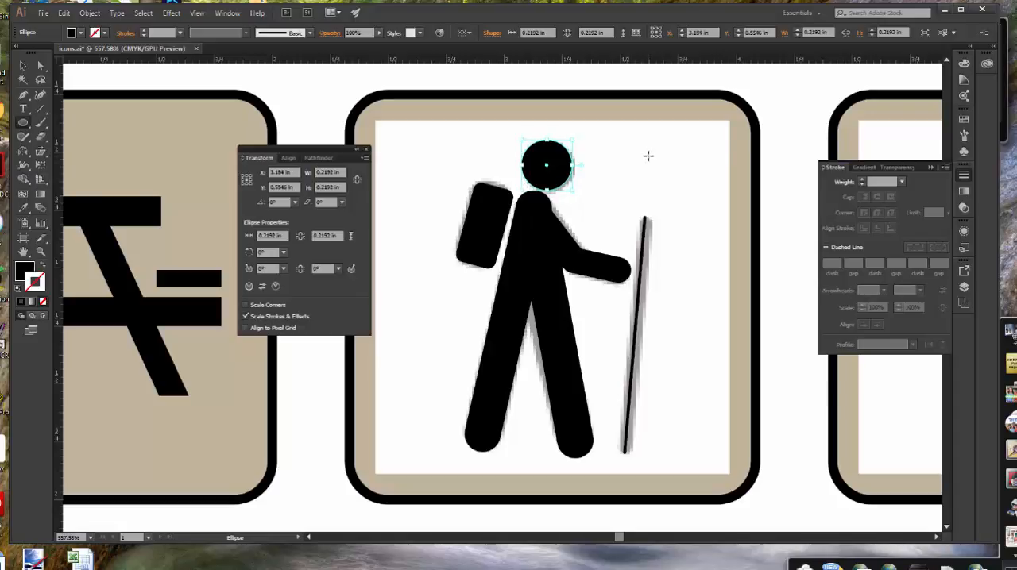
key("Right")
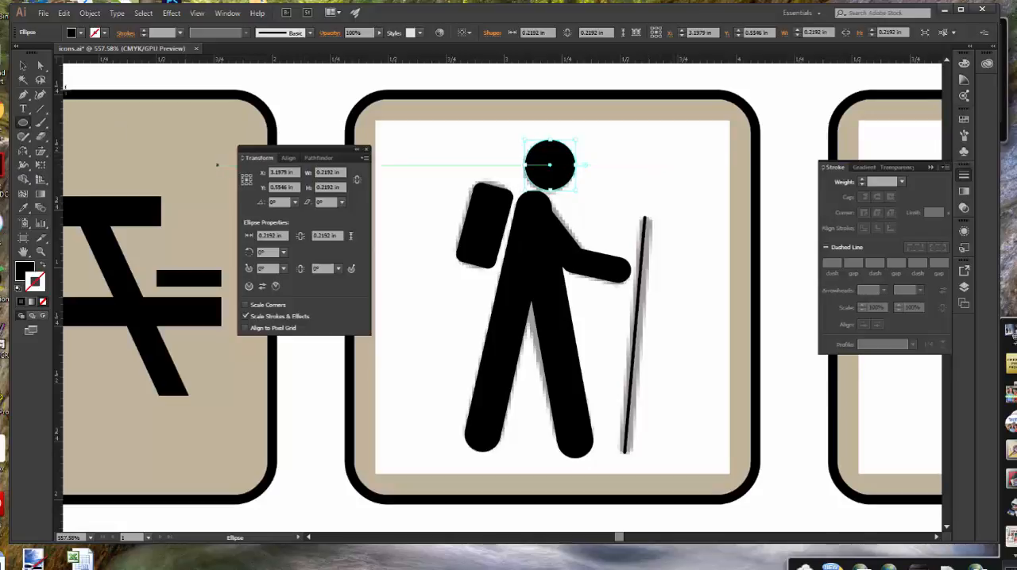
Set the walking stick line's stroke weight to 4 pt and deselect it
key("v")
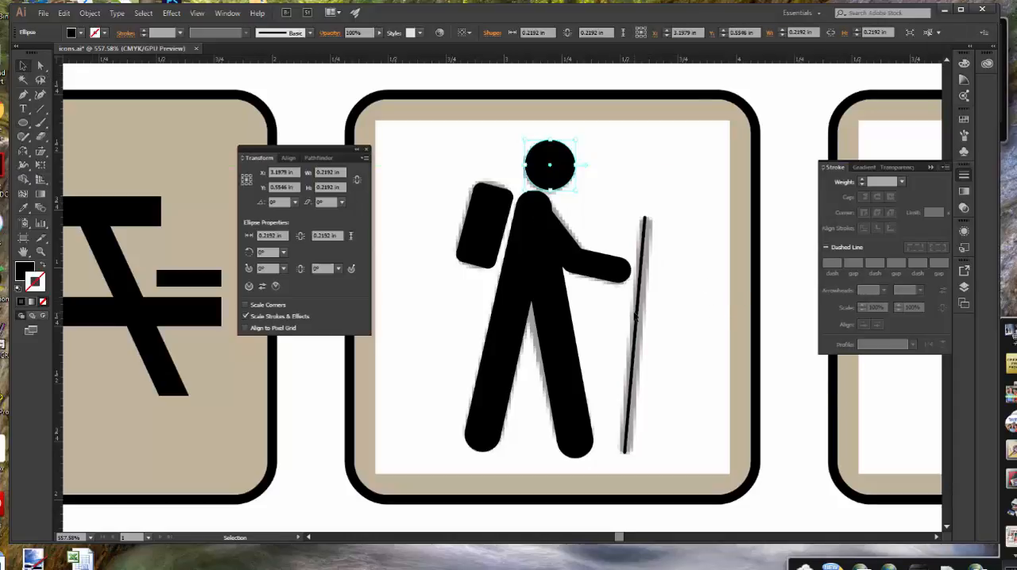
left_click(638, 317)
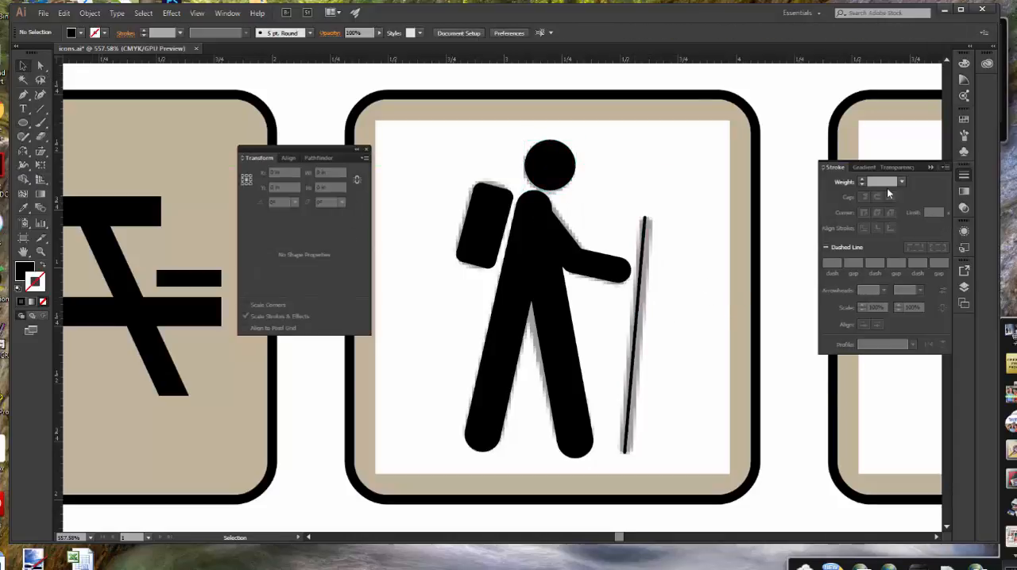
left_click(901, 182)
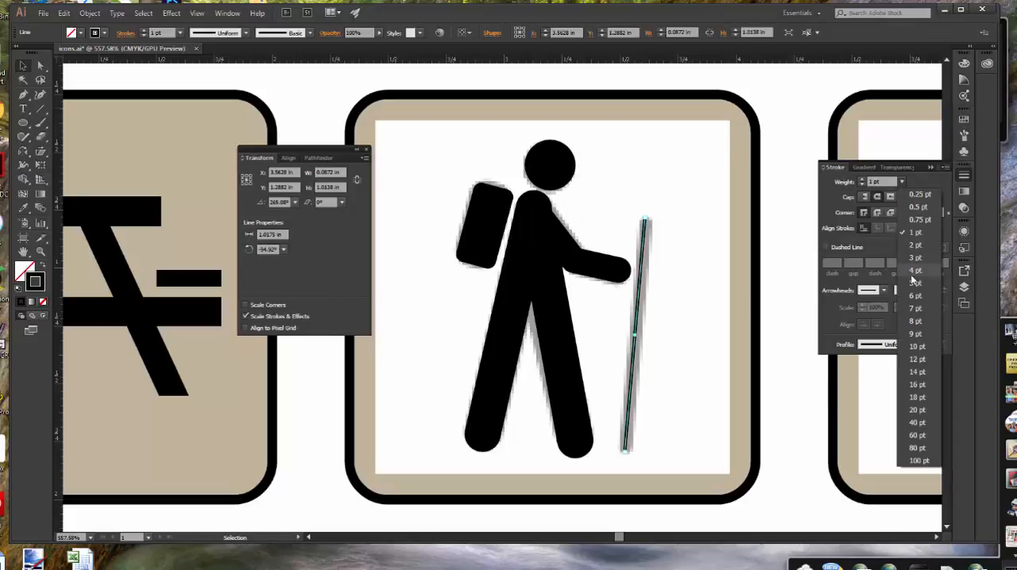
left_click(914, 272)
left_click(766, 279)
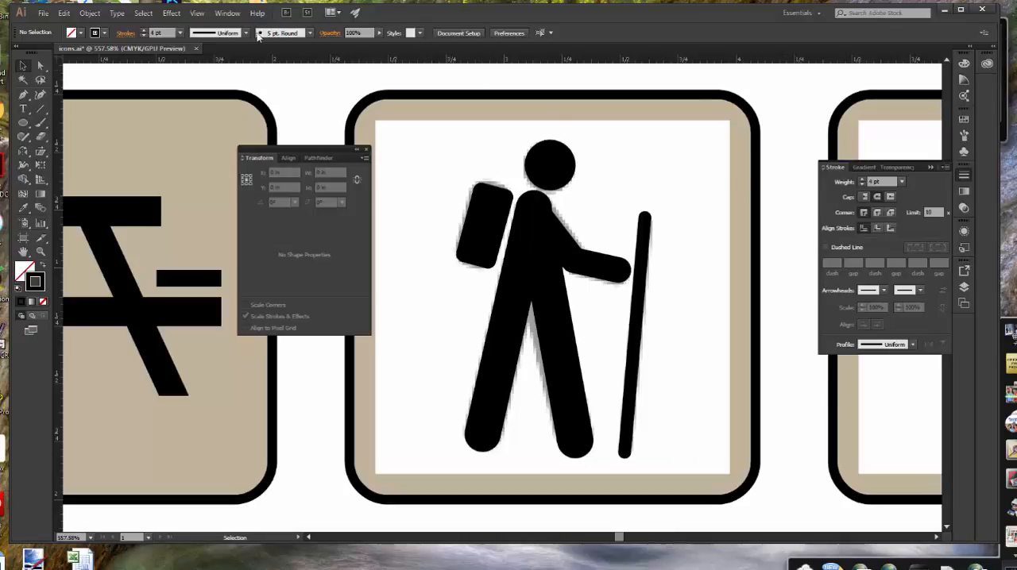
Examine the icon's paths in Outline view and return to the normal preview
left_click(196, 14)
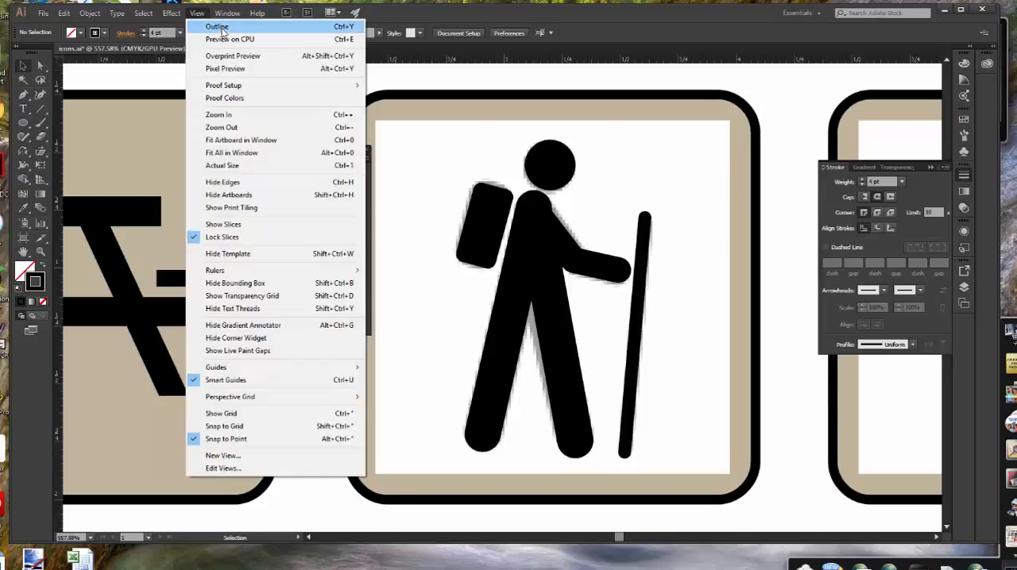
left_click(224, 33)
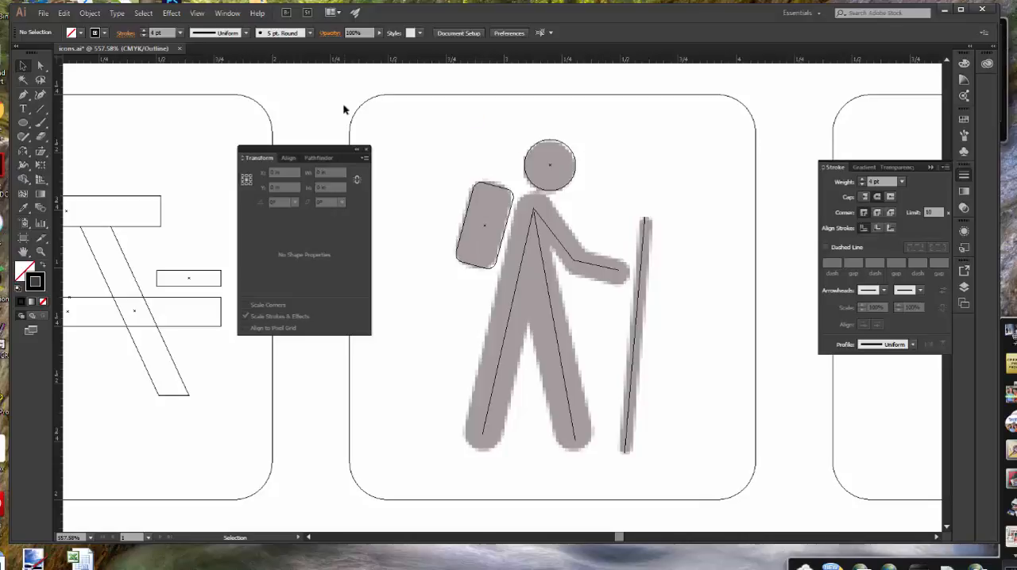
left_click(197, 12)
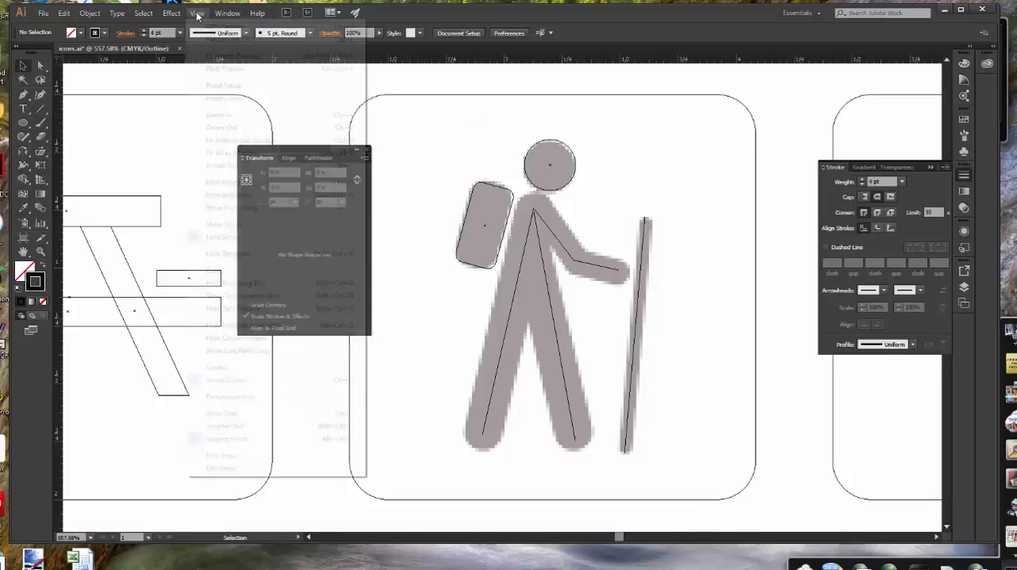
left_click(216, 25)
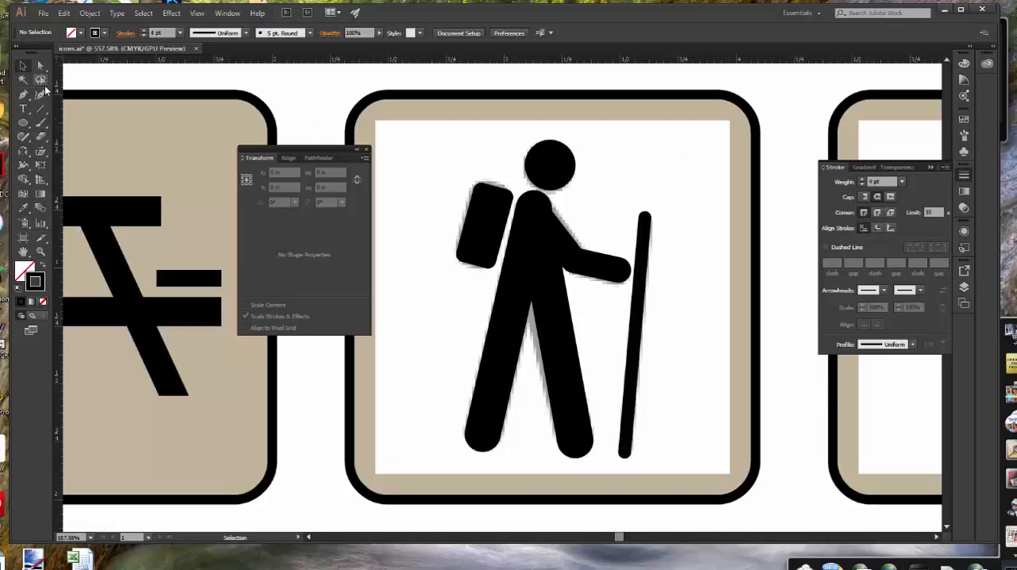
Switch to Outline view, join the upper arm and forearm lines at the elbow with the Join tool, and check the joined path
left_click(24, 138)
left_click(27, 141)
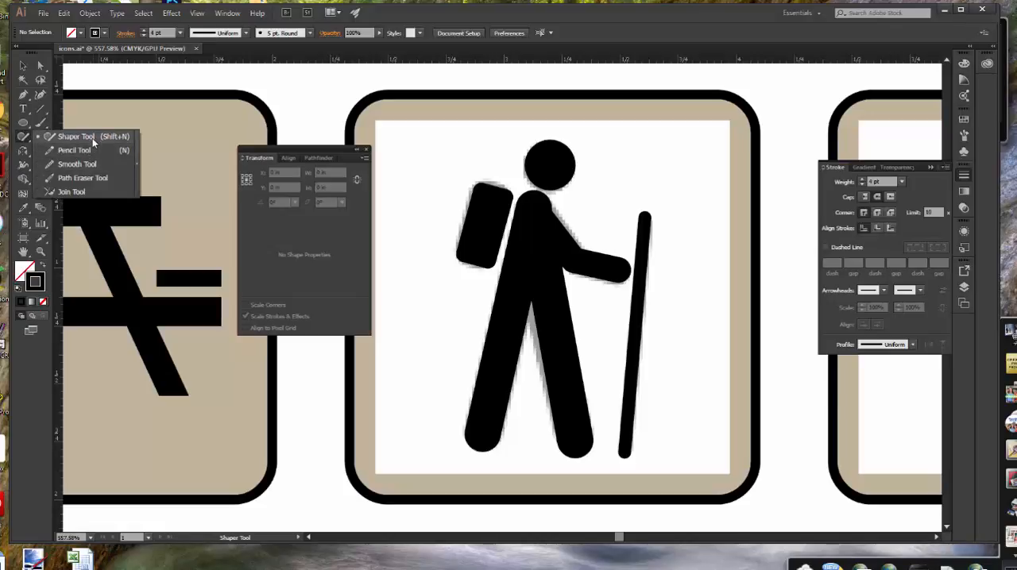
left_click(71, 192)
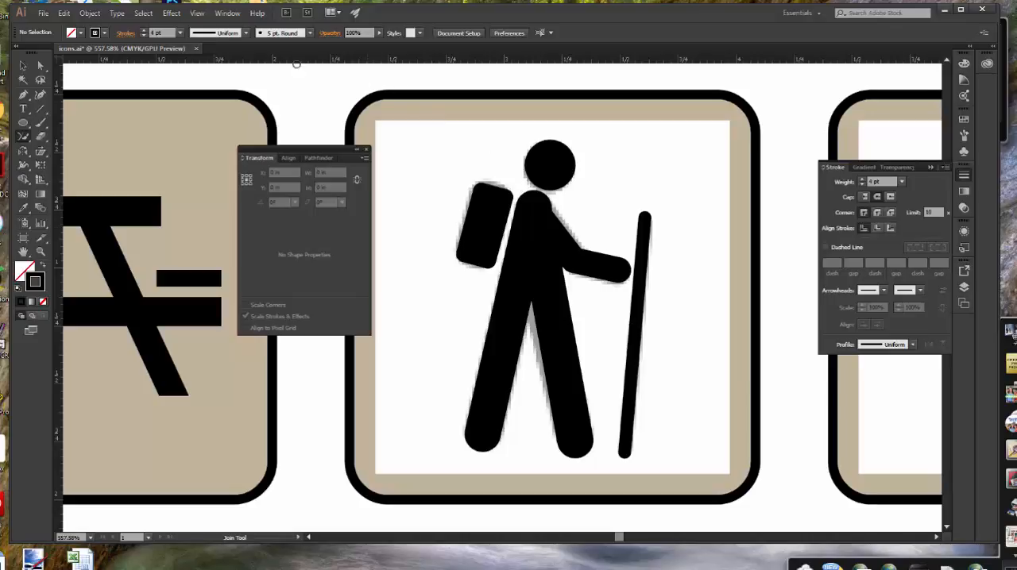
left_click(200, 14)
left_click(218, 25)
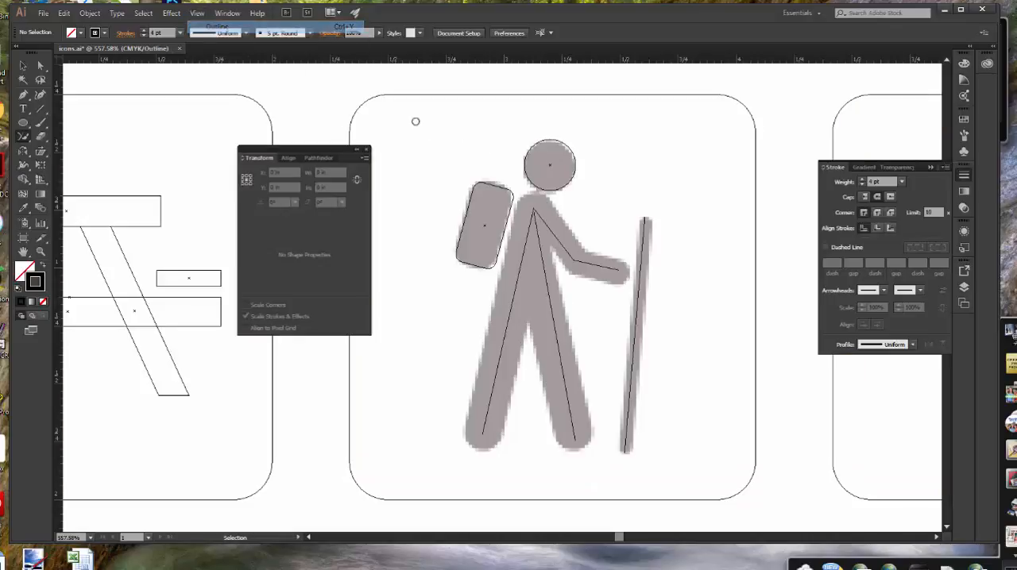
left_click_drag(572, 258, 580, 266)
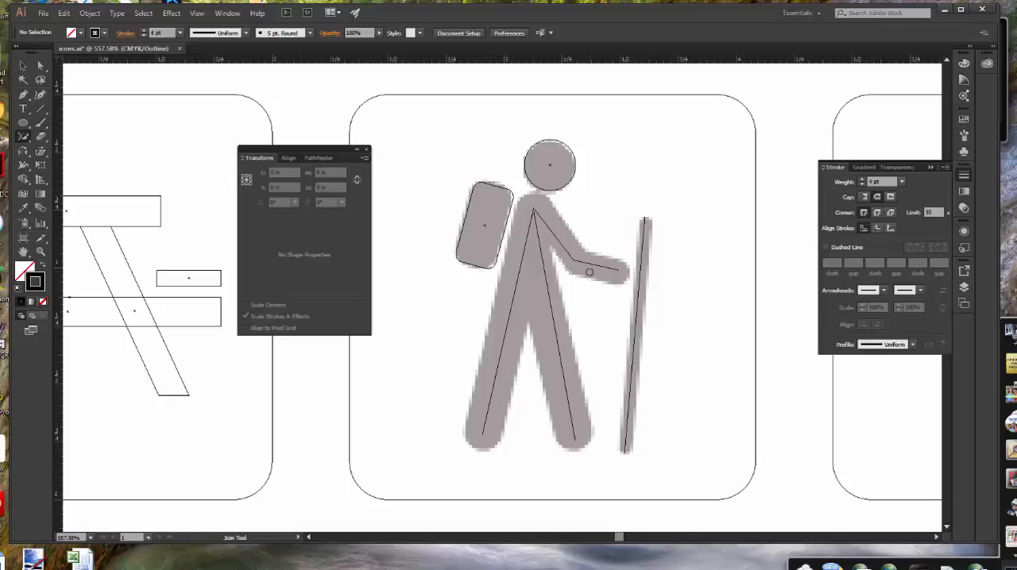
key("v")
left_click(604, 268)
left_click(694, 279)
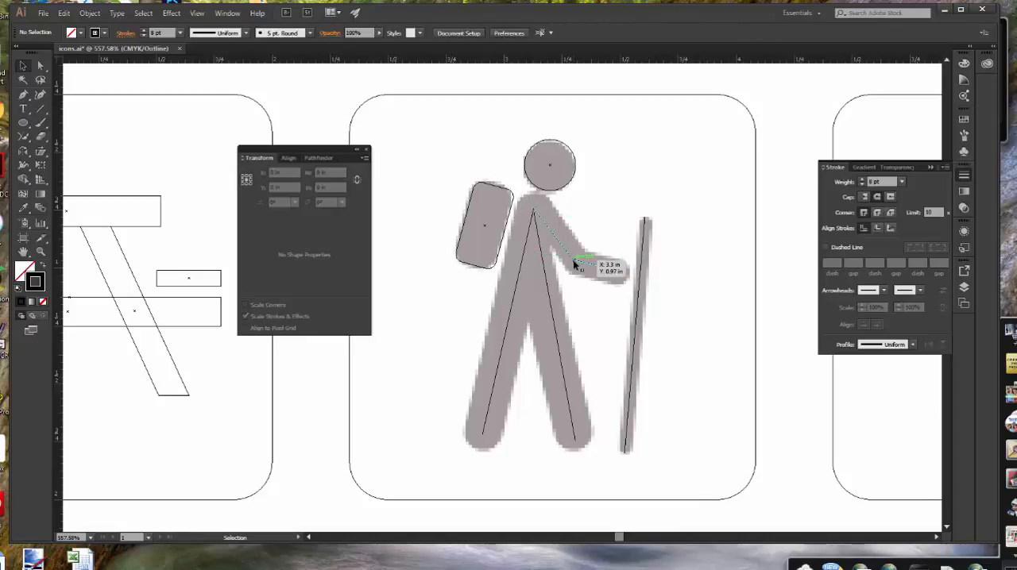
left_click_drag(575, 265, 569, 255)
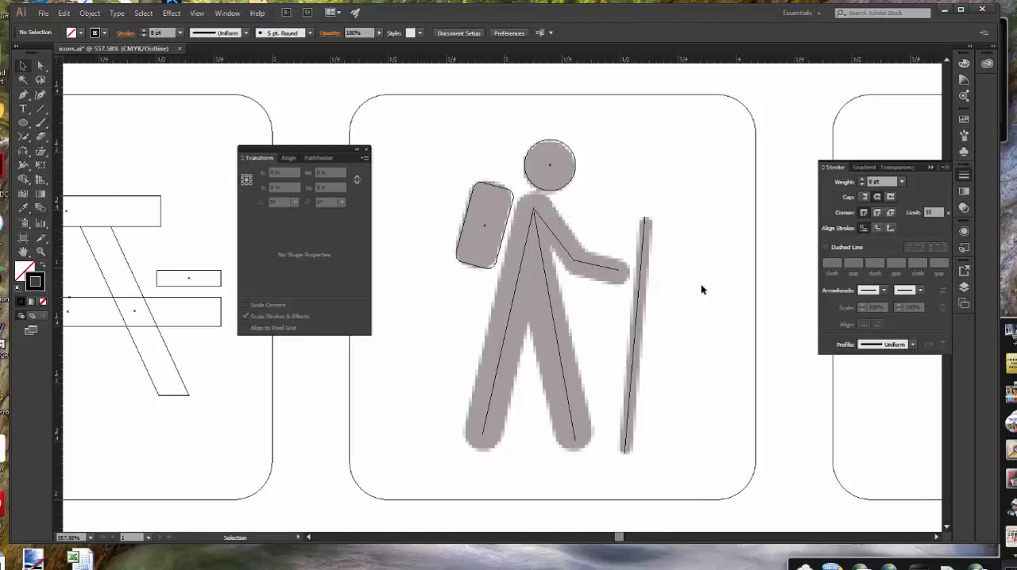
Select the joined arm path and lock it
scroll(702, 289, "down", 1)
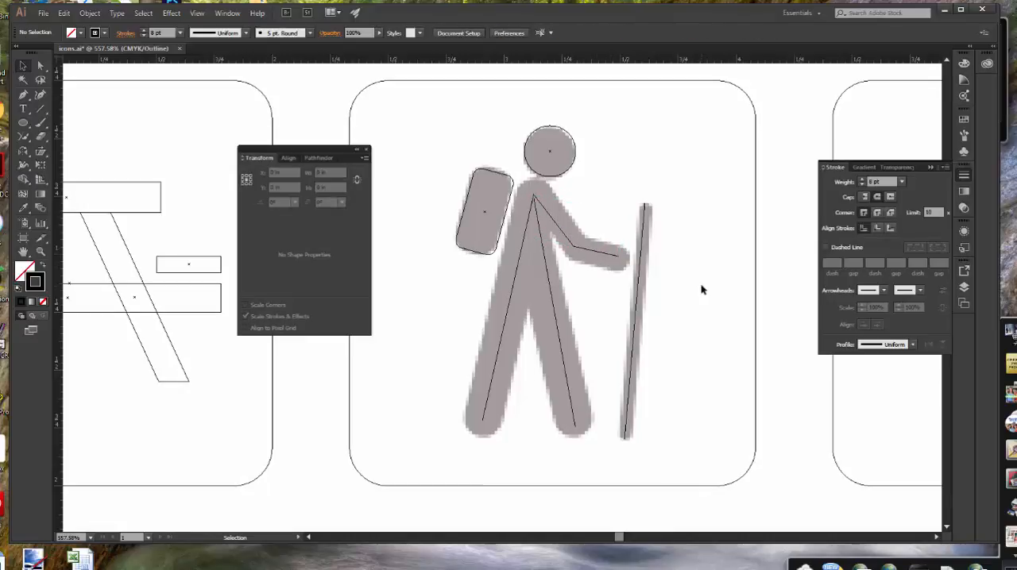
left_click(593, 252)
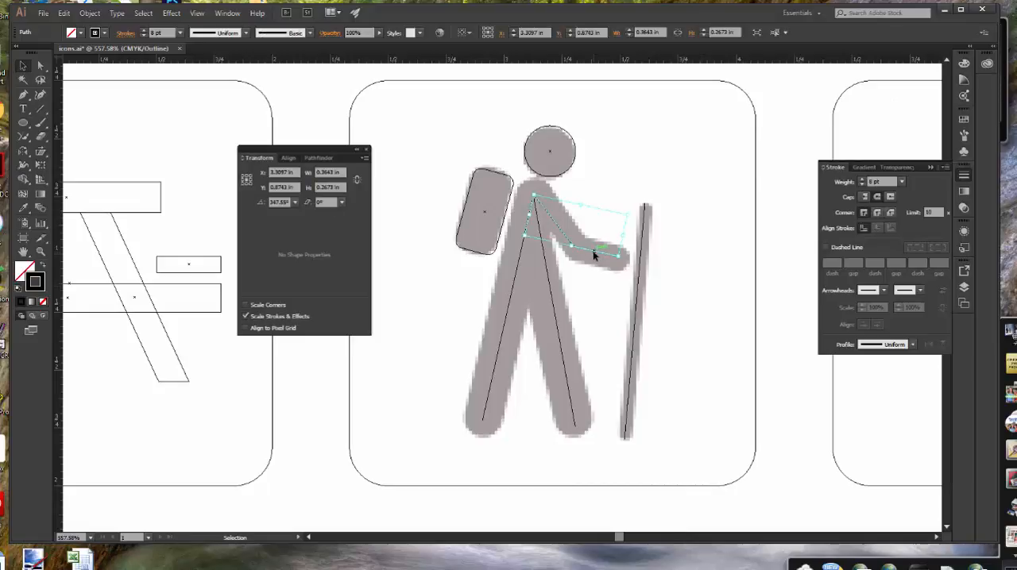
left_click(89, 13)
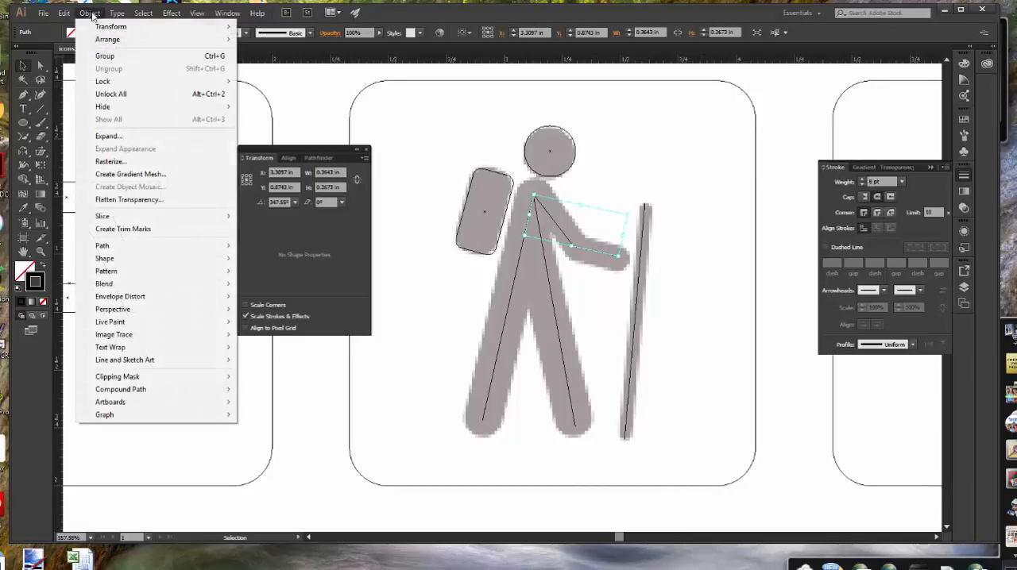
mouse_move(127, 82)
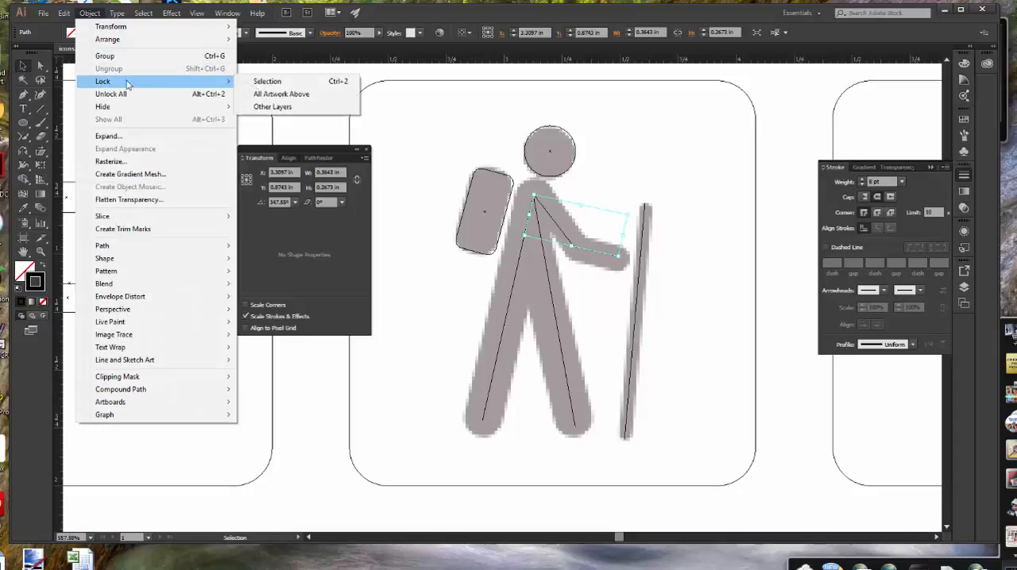
left_click(267, 82)
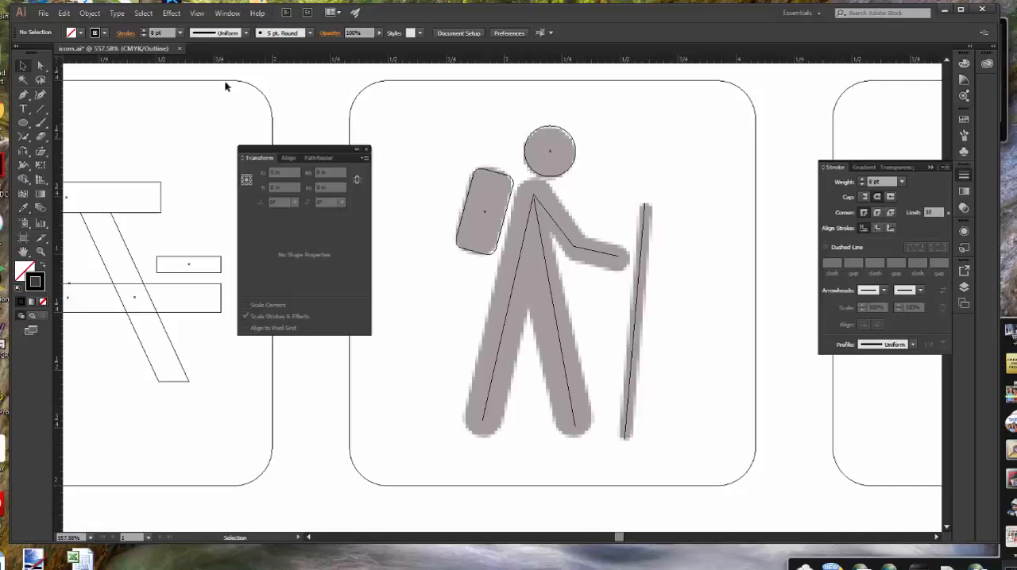
Join the two leg lines where they meet at the shoulder with the Join tool and select the joined path
left_click(35, 151)
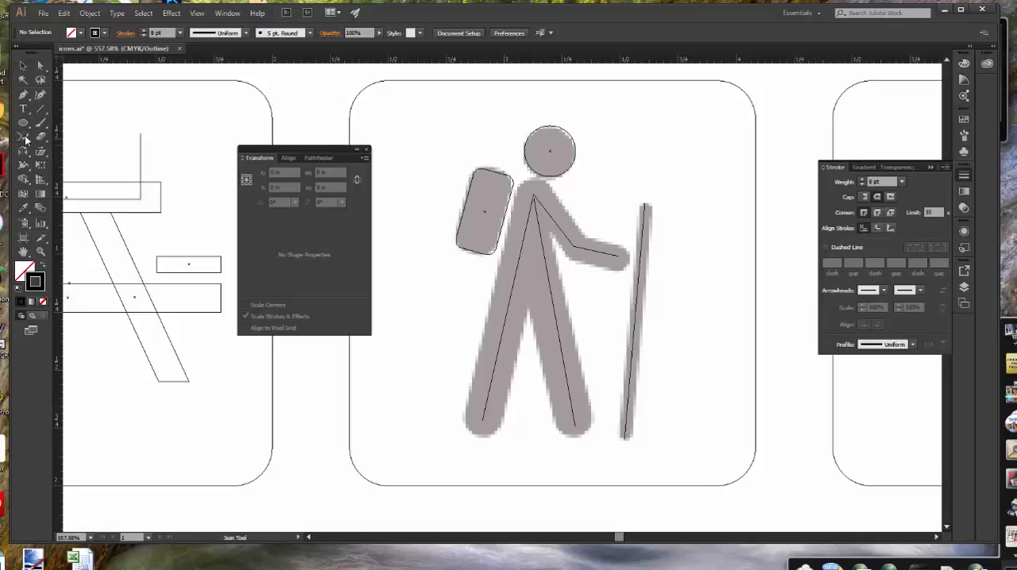
left_click(98, 190)
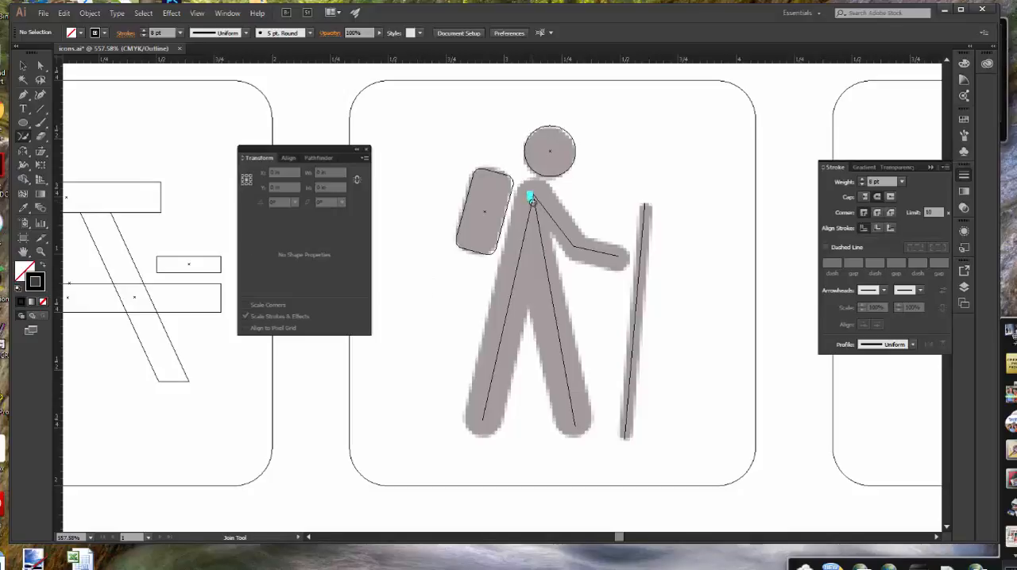
left_click_drag(533, 200, 524, 238)
key("v")
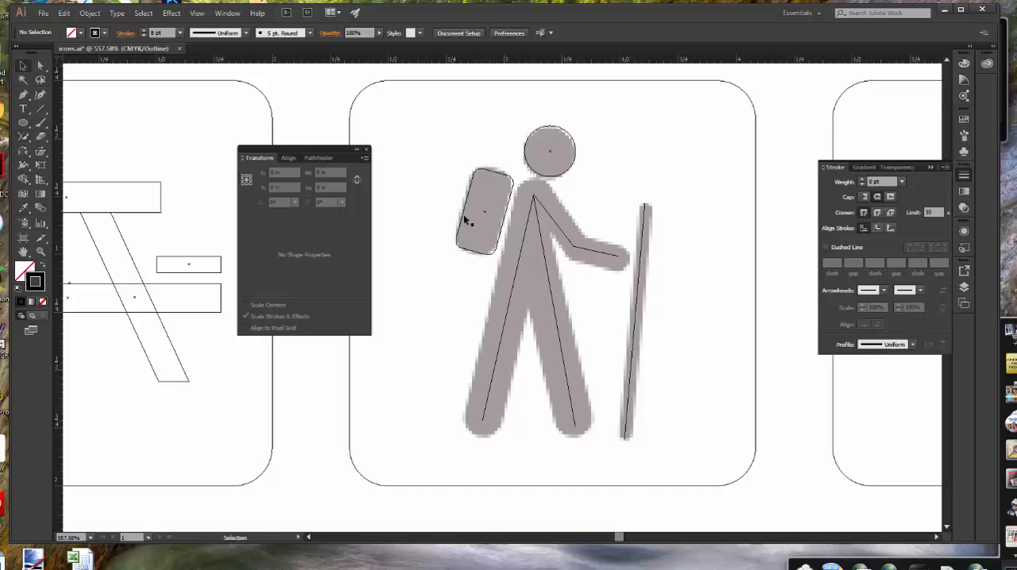
left_click(521, 250)
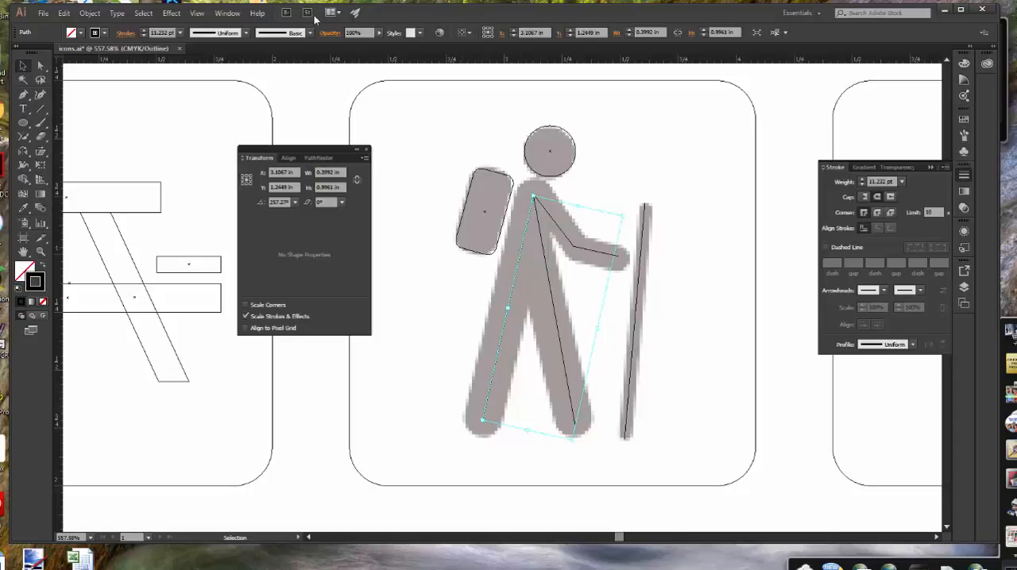
Return to GPU Preview and set the joined leg path's stroke corners to Round Join
left_click(198, 13)
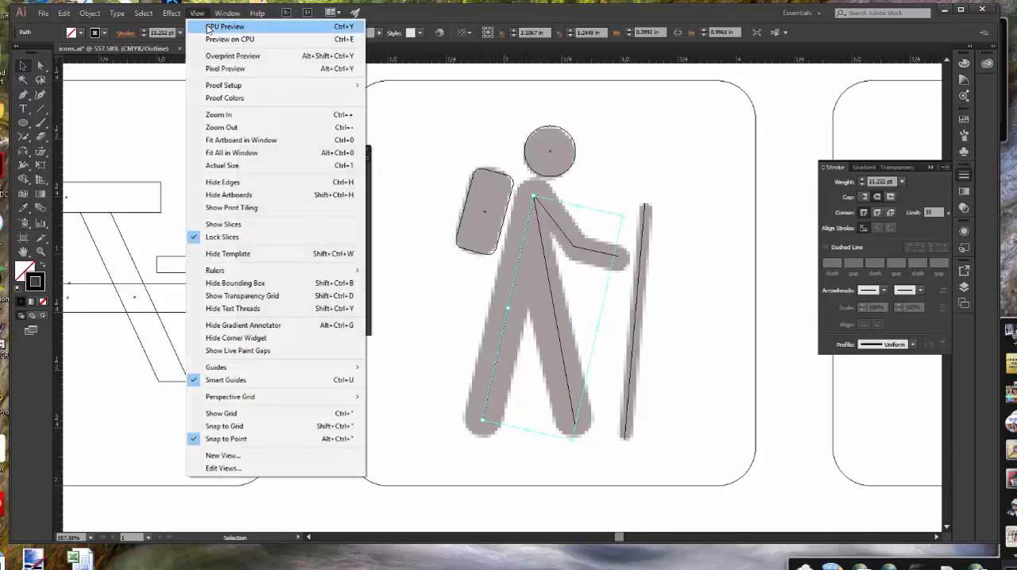
left_click(225, 26)
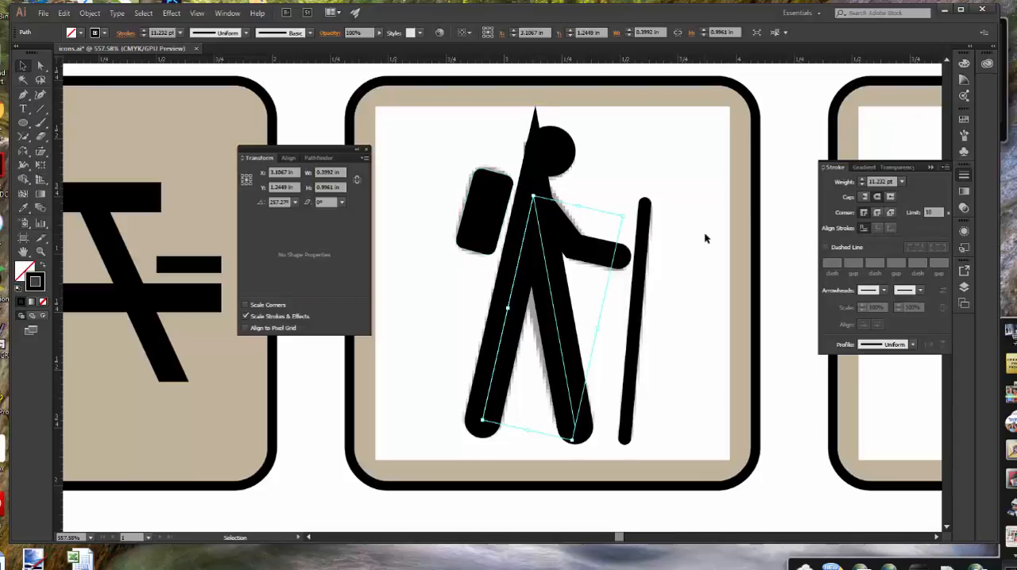
left_click(877, 213)
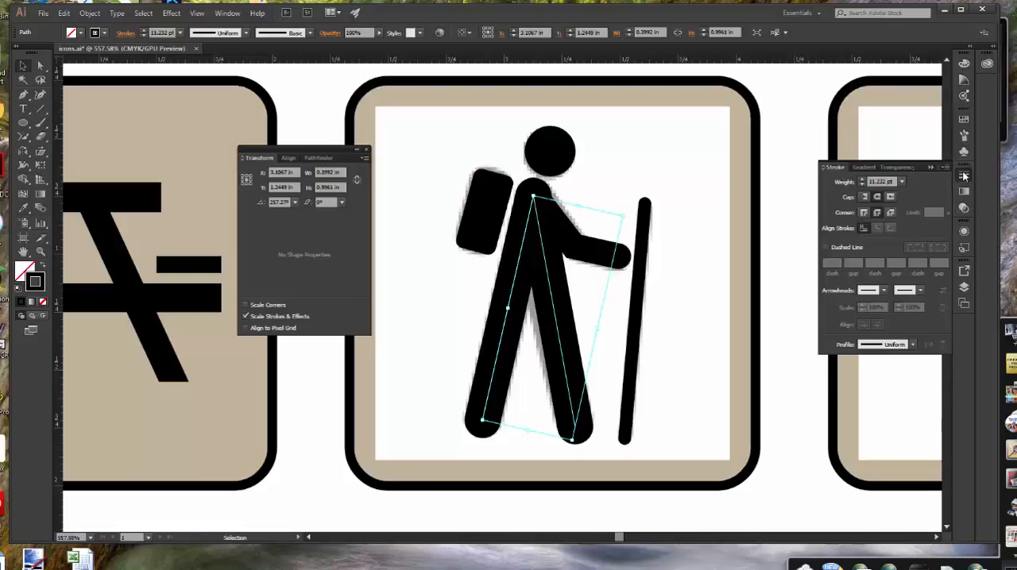
Expand the Icon art layer, review the hiker's individual objects, unlock the arm path and clear the selection
left_click(963, 291)
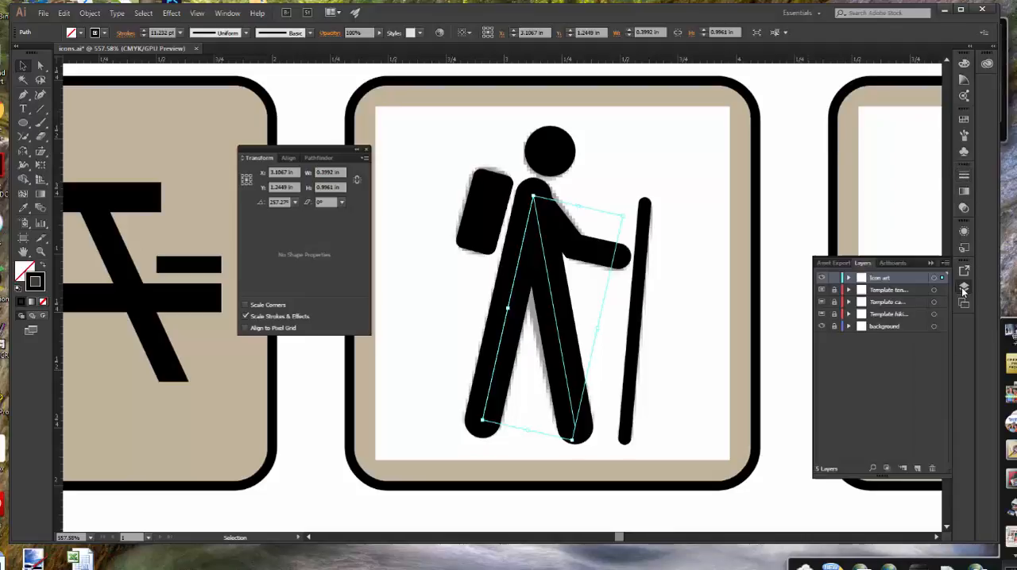
left_click(848, 279)
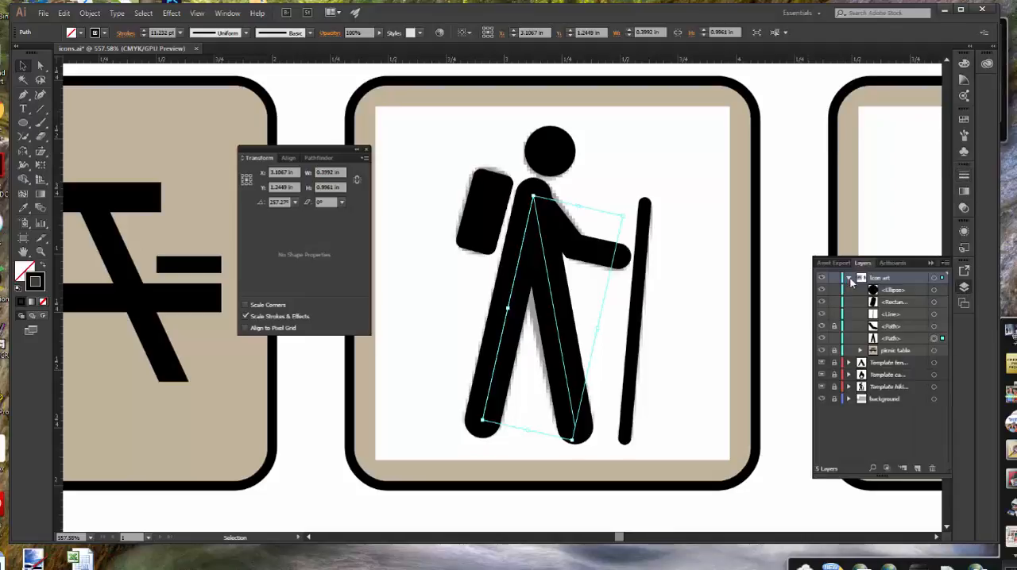
left_click(895, 305)
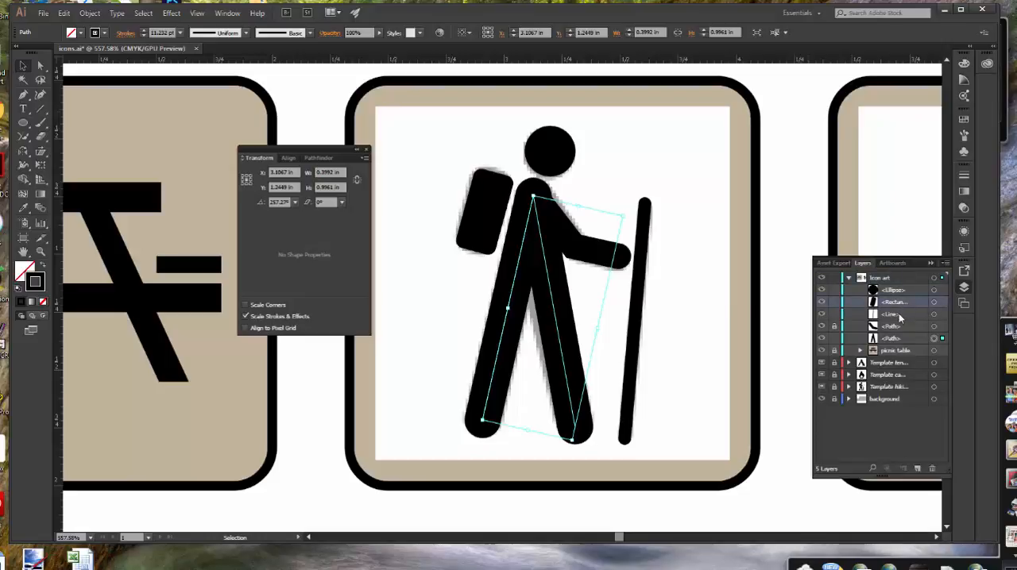
left_click(899, 316)
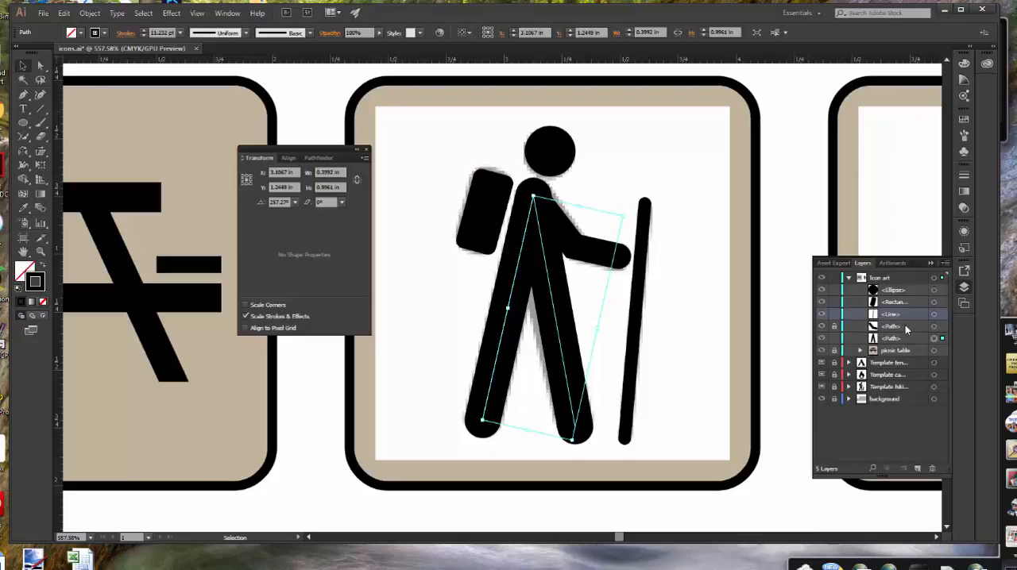
left_click(905, 325)
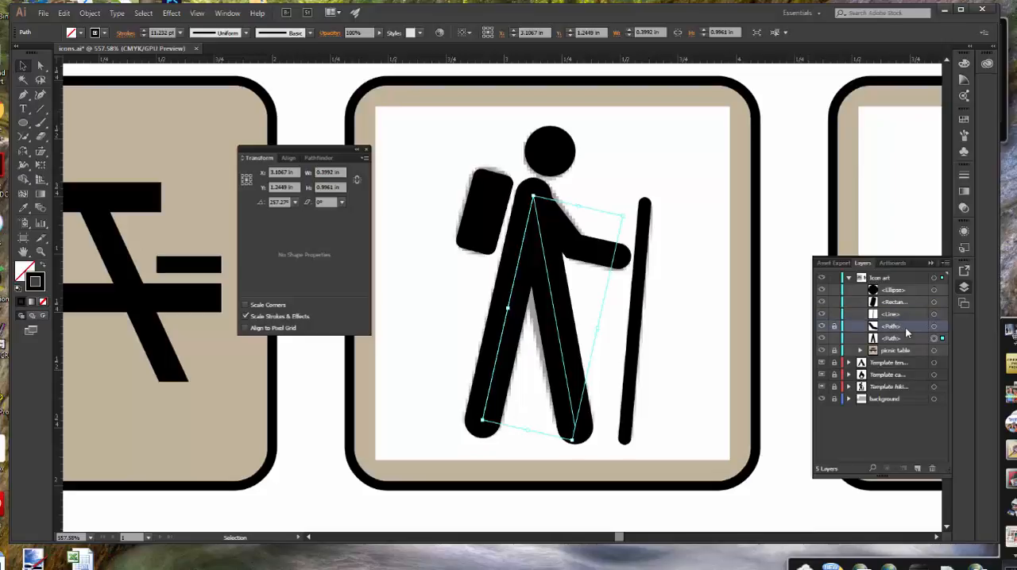
left_click(902, 337)
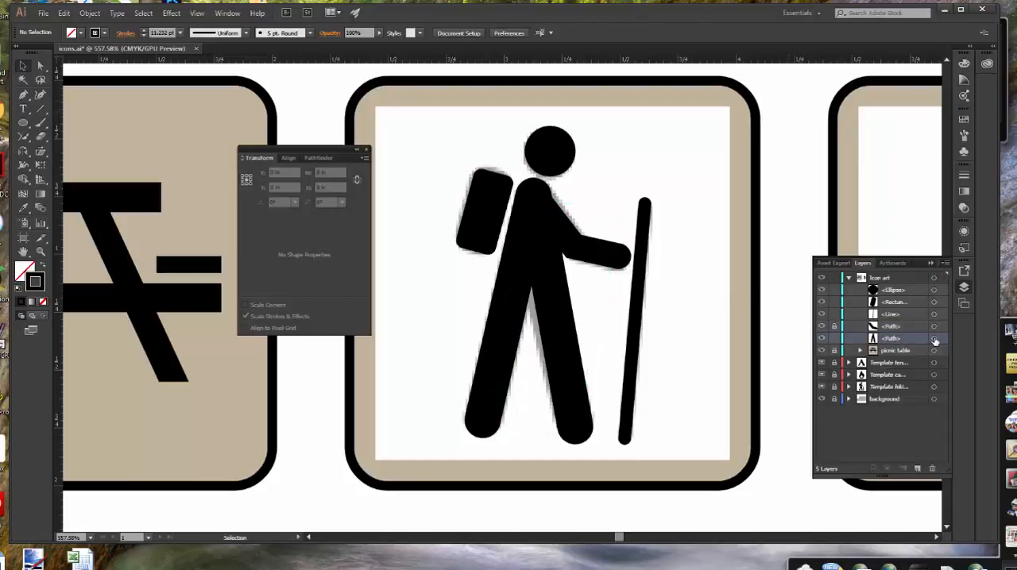
left_click(934, 339)
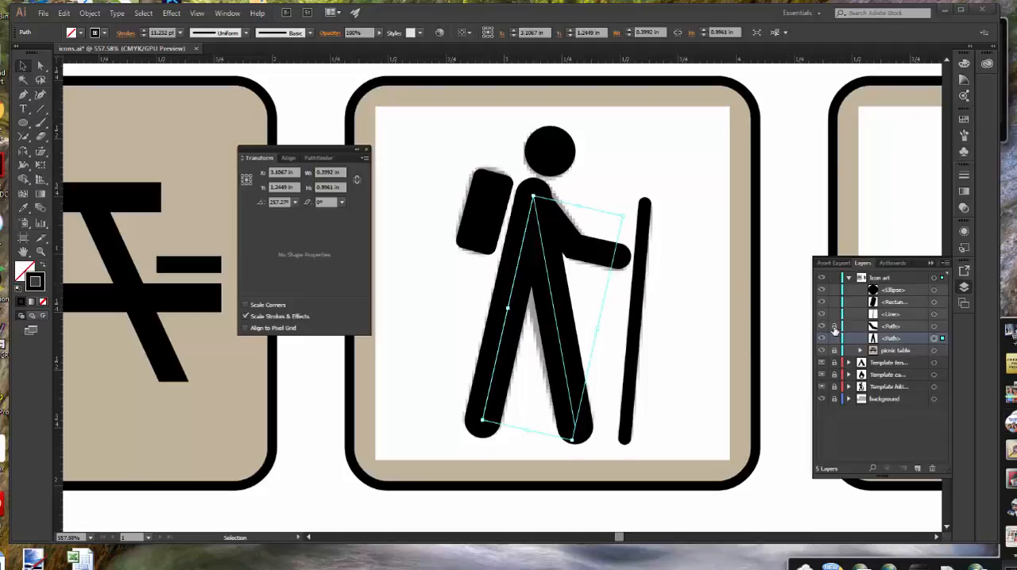
left_click(778, 227)
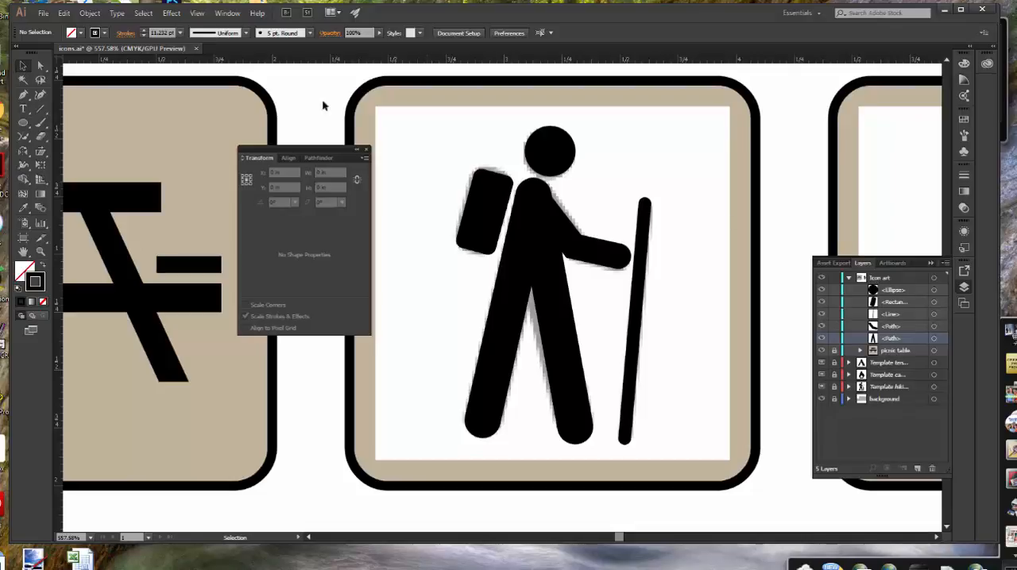
Select all unlocked hiker parts and group them
left_click(143, 14)
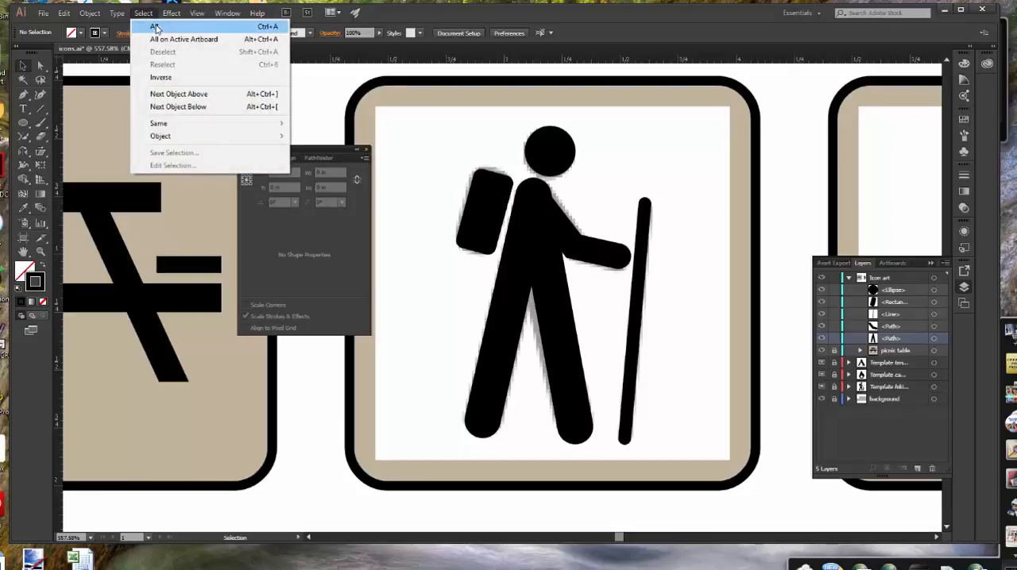
left_click(153, 23)
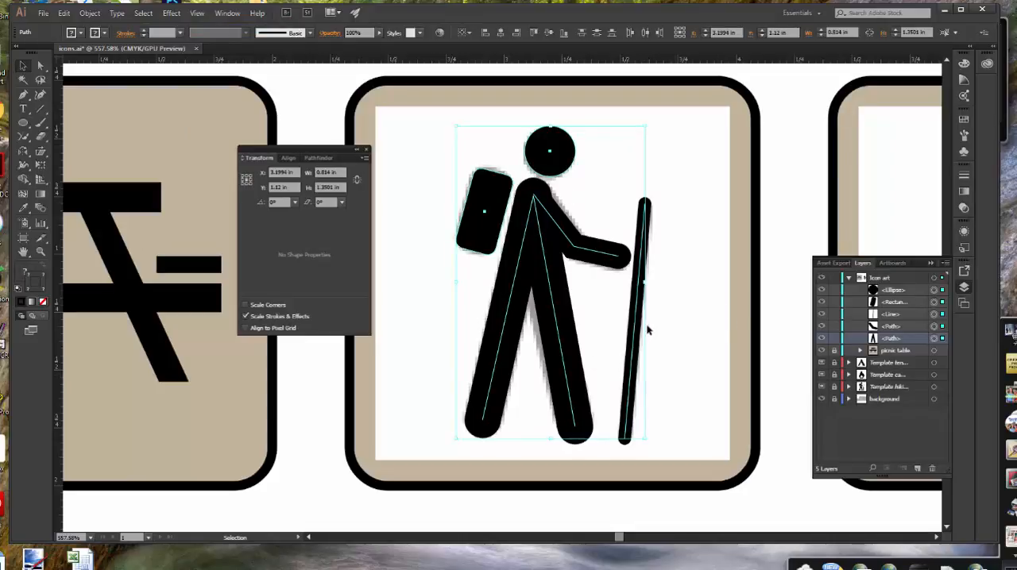
left_click(90, 13)
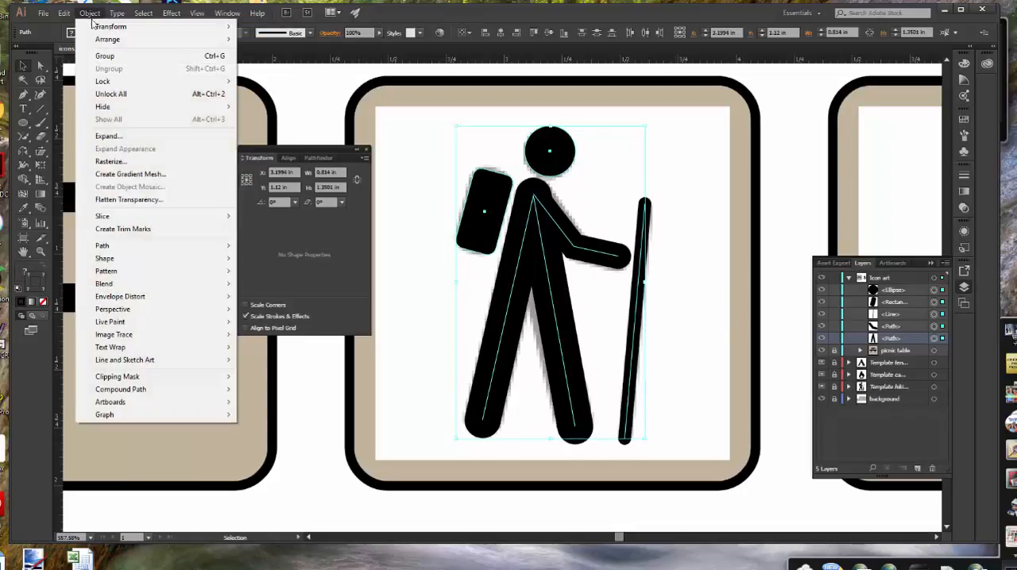
left_click(105, 57)
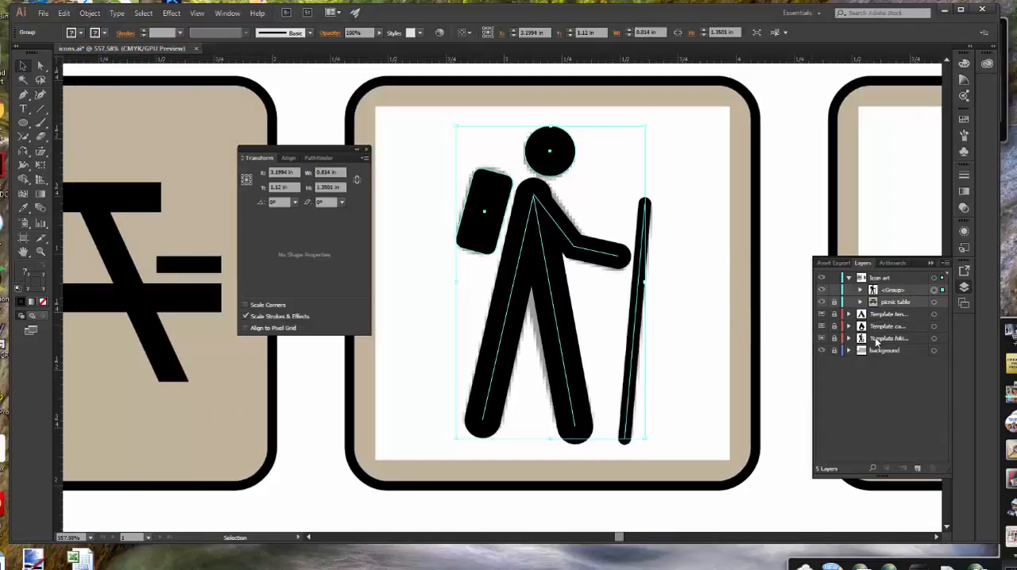
Delete the Template hiking.jpg layer with its artwork and unlock the background layer
left_click(699, 352)
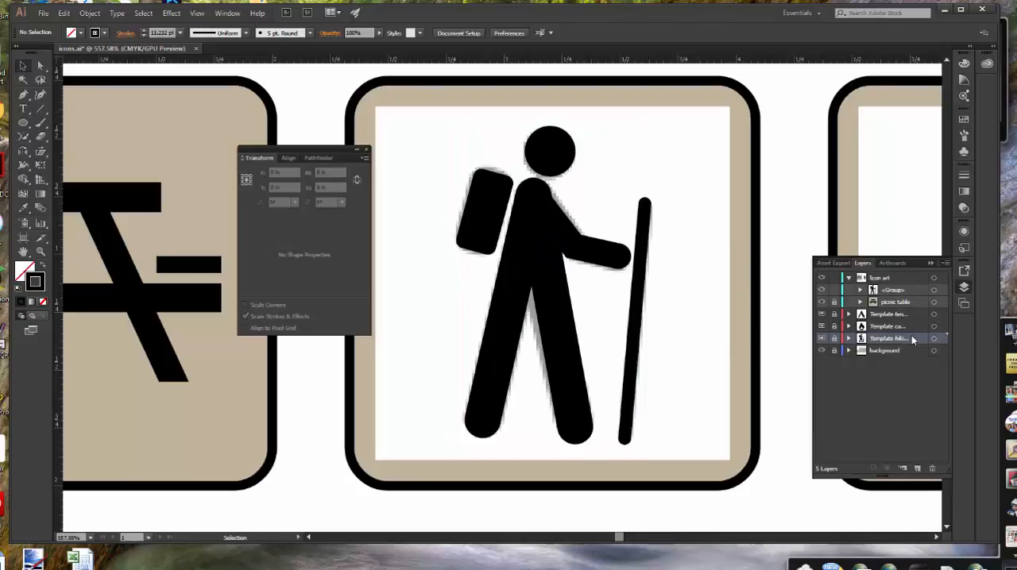
left_click(931, 469)
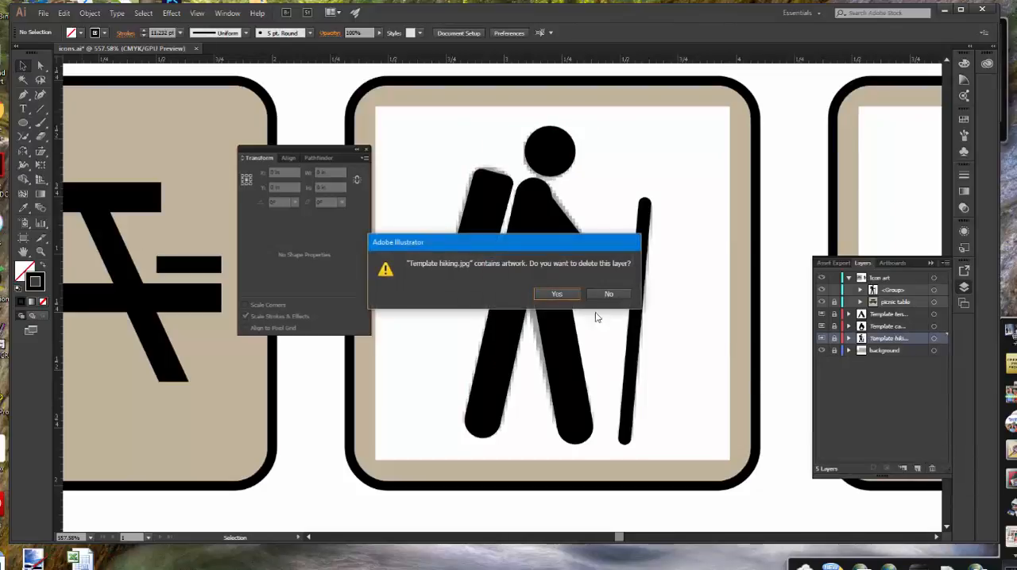
left_click(557, 294)
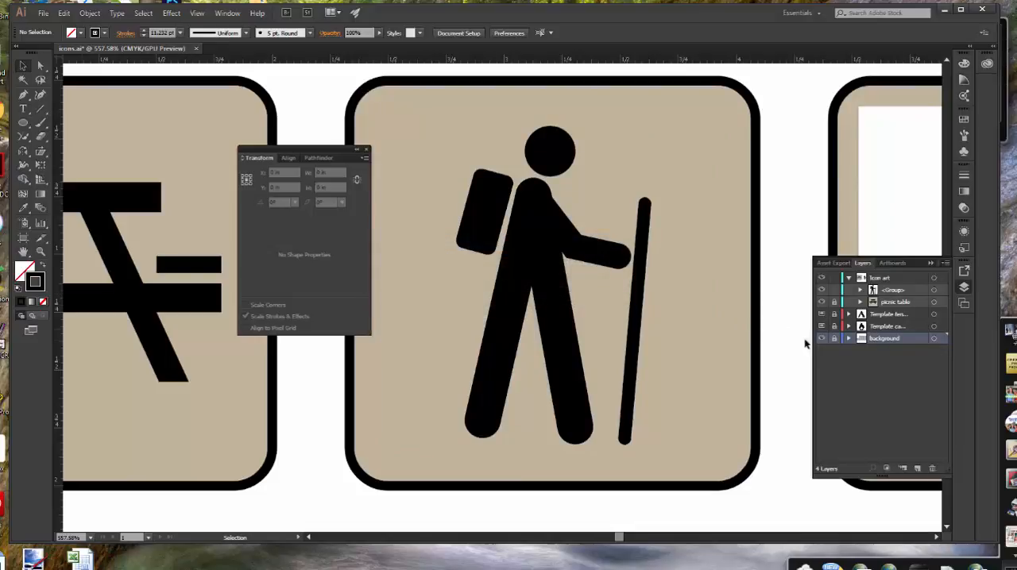
Select the hiker group together with its rounded square background and group them
left_click(604, 257)
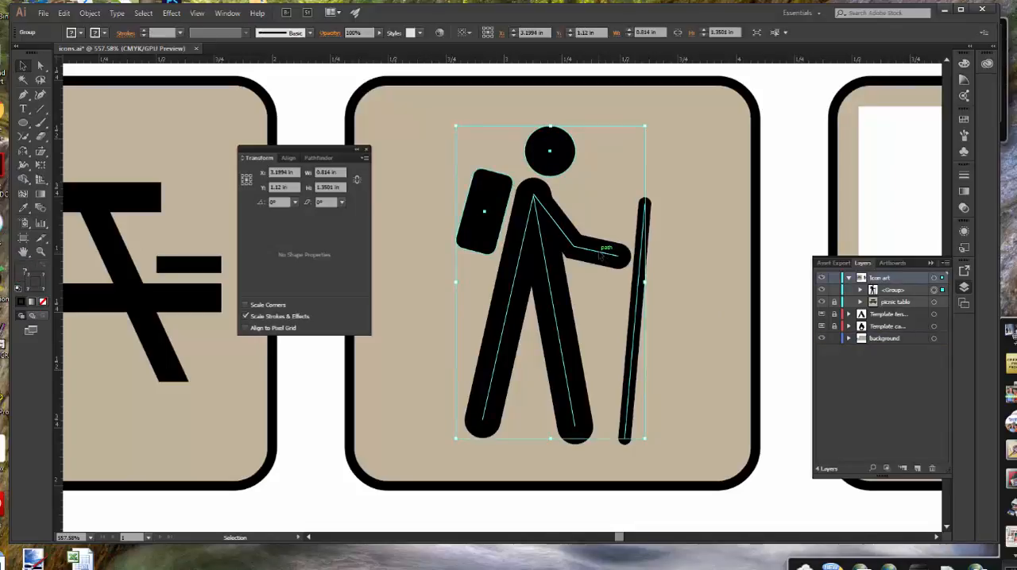
left_click(702, 277, "shift")
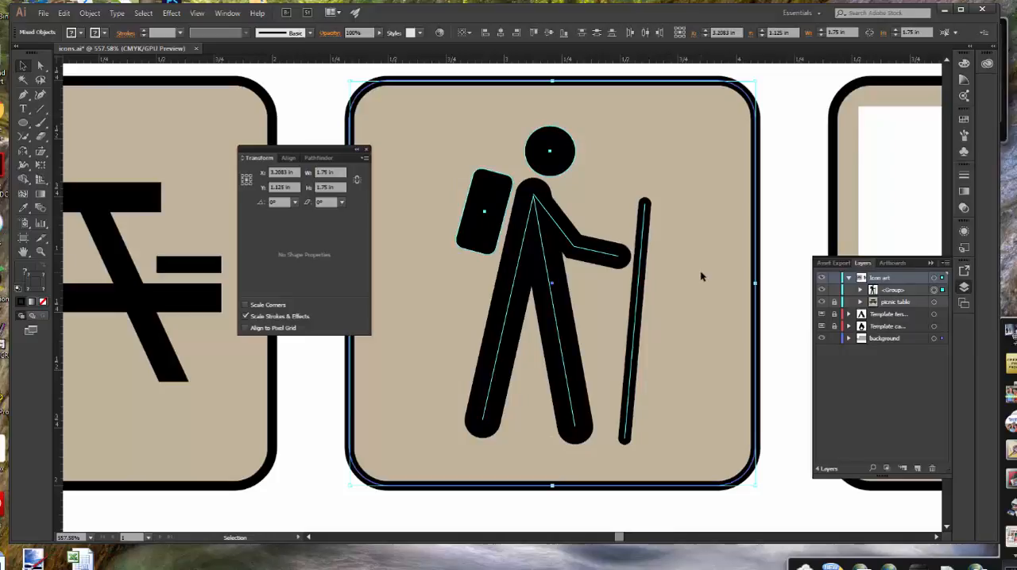
left_click(87, 14)
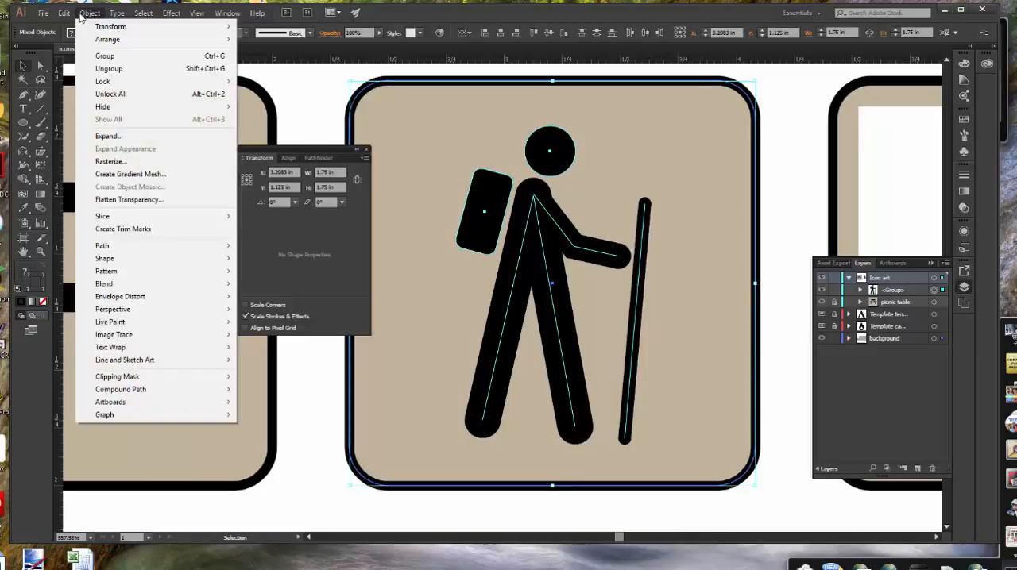
left_click(105, 56)
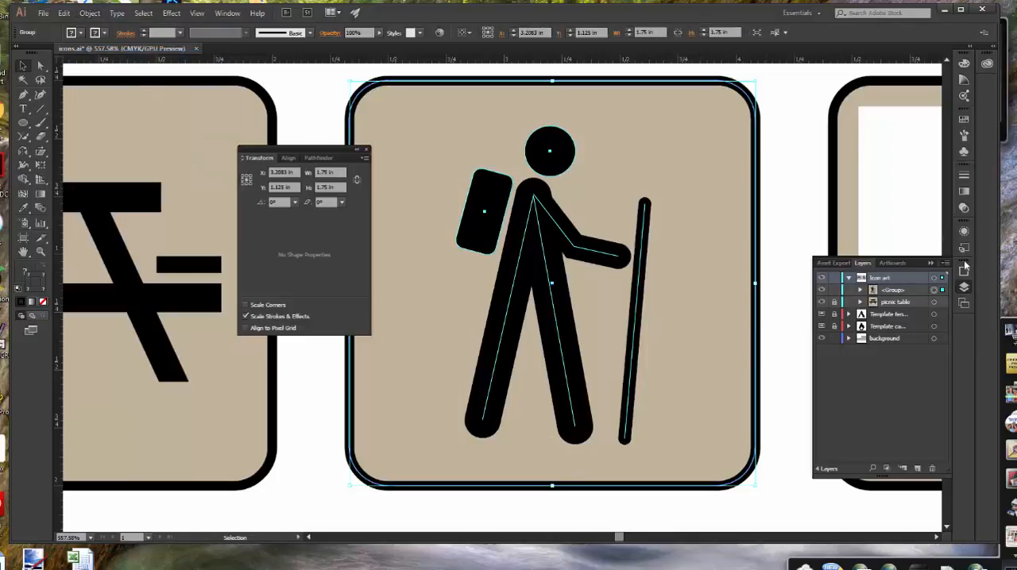
Expand the new group in the Icon art layer and rename it Hiker
left_click(860, 290)
double_click(895, 290)
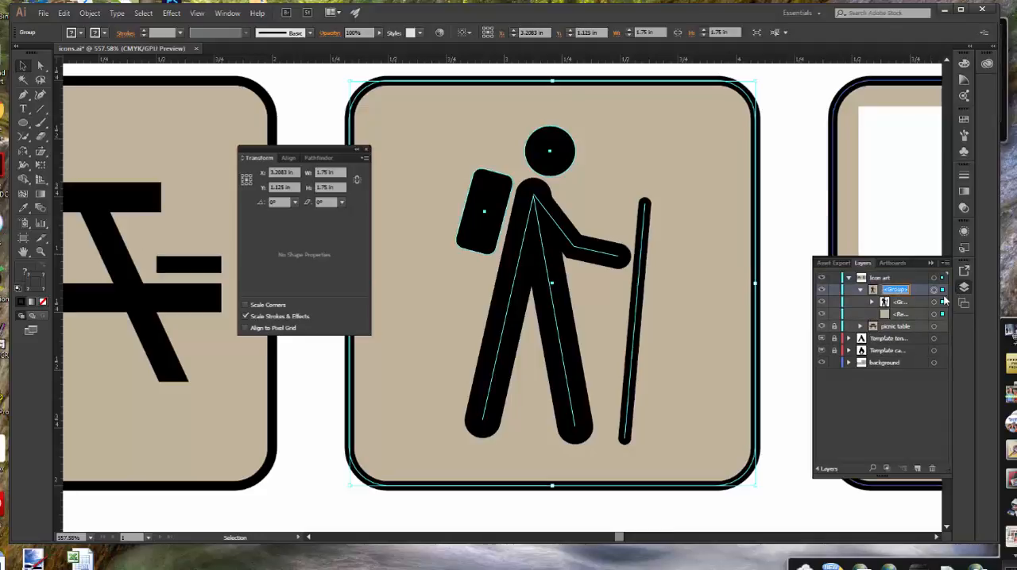
type("Hiker")
key("Return")
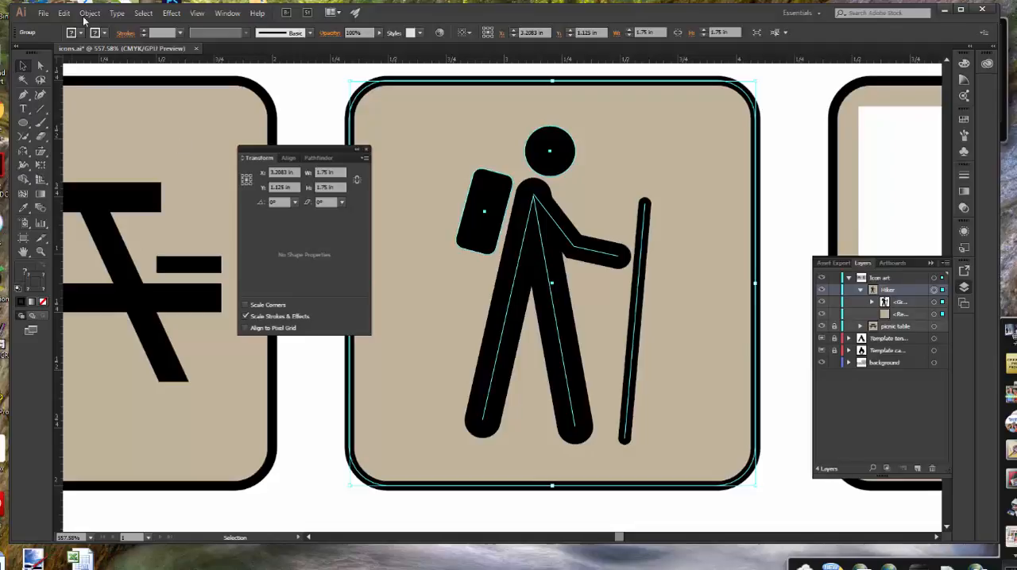
Lock the Hiker group
left_click(89, 14)
mouse_move(116, 83)
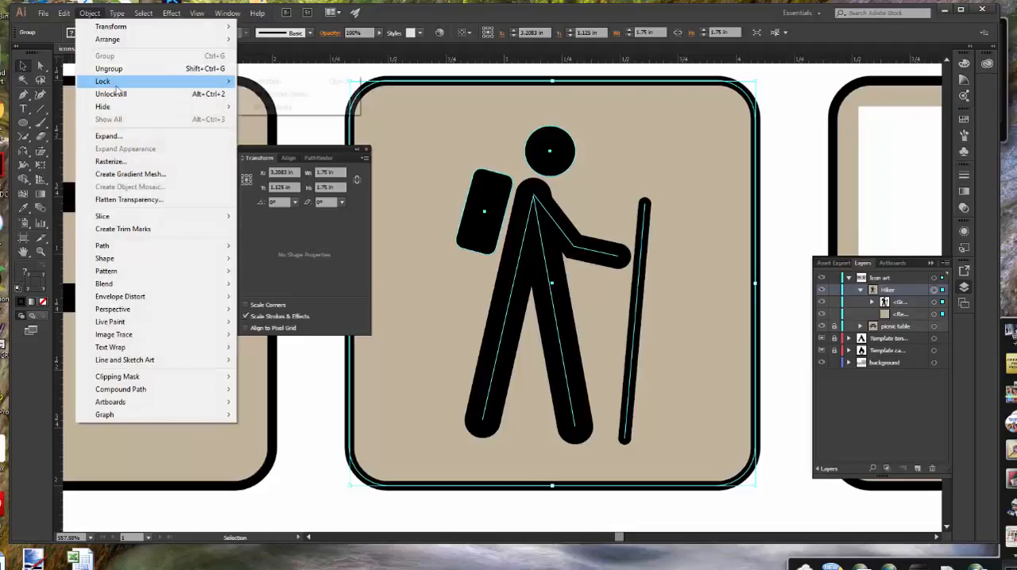
left_click(283, 83)
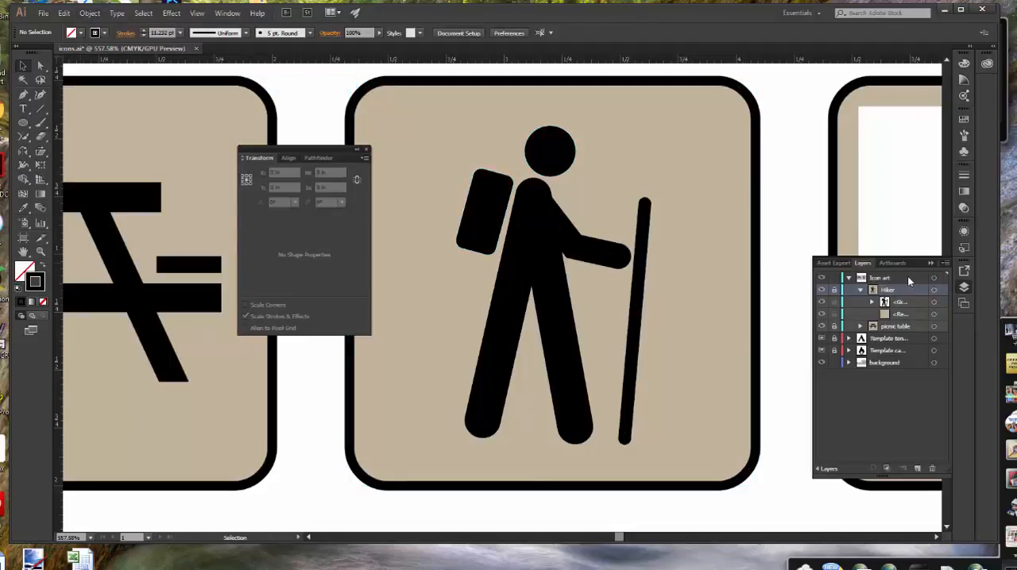